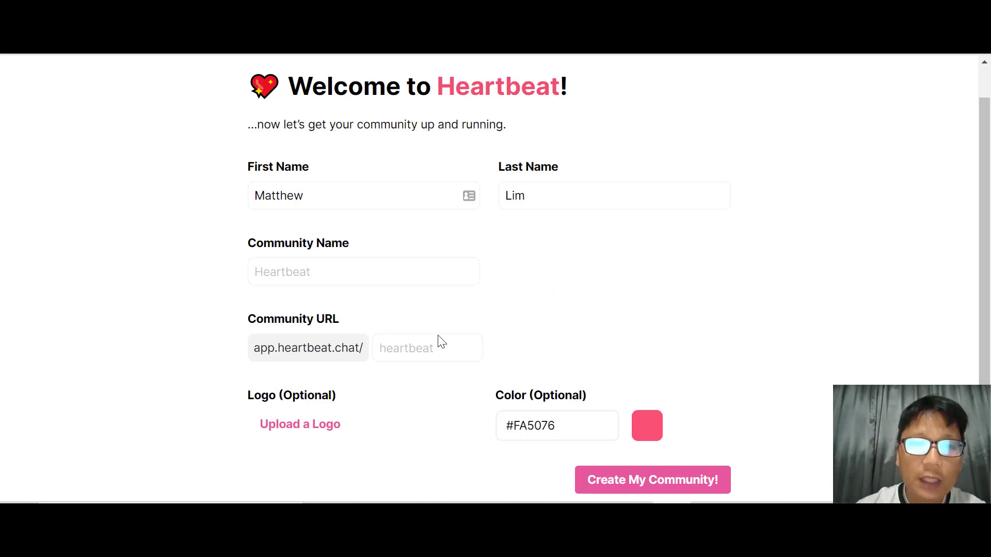
Fill the community name from the saved suggestion, append 'KS', and create the community
{"action": "left_click", "coordinate": [351, 277]}
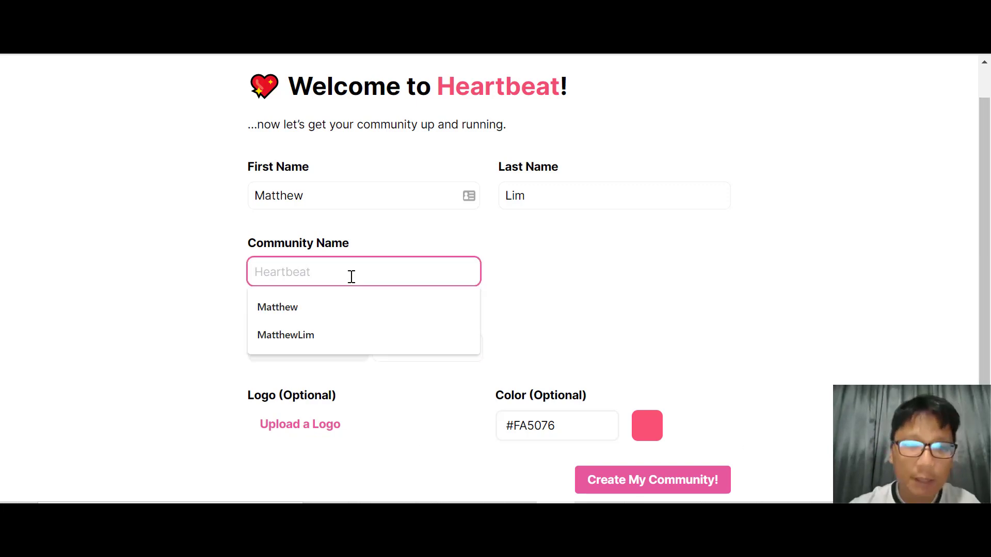
{"action": "left_click", "coordinate": [321, 341]}
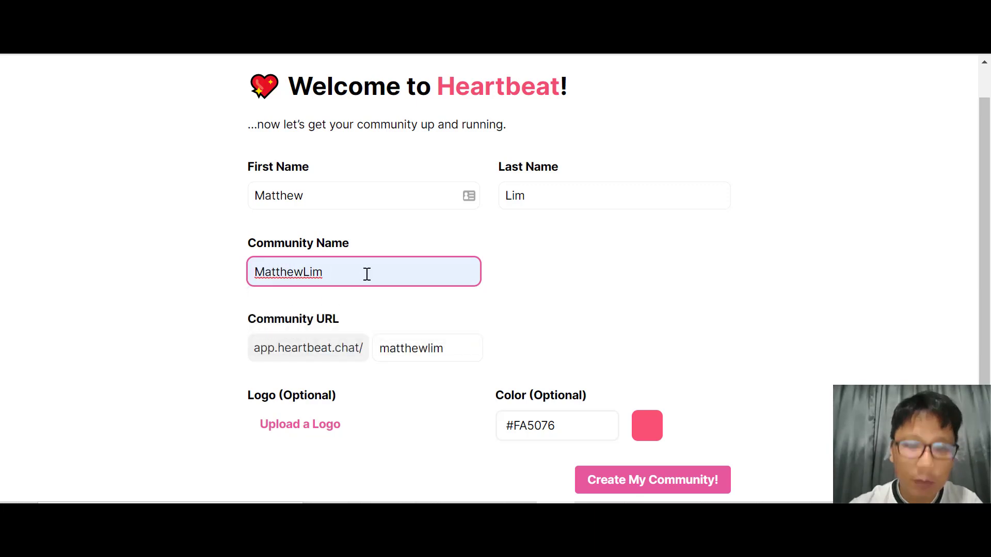
{"action": "type", "text": "KS"}
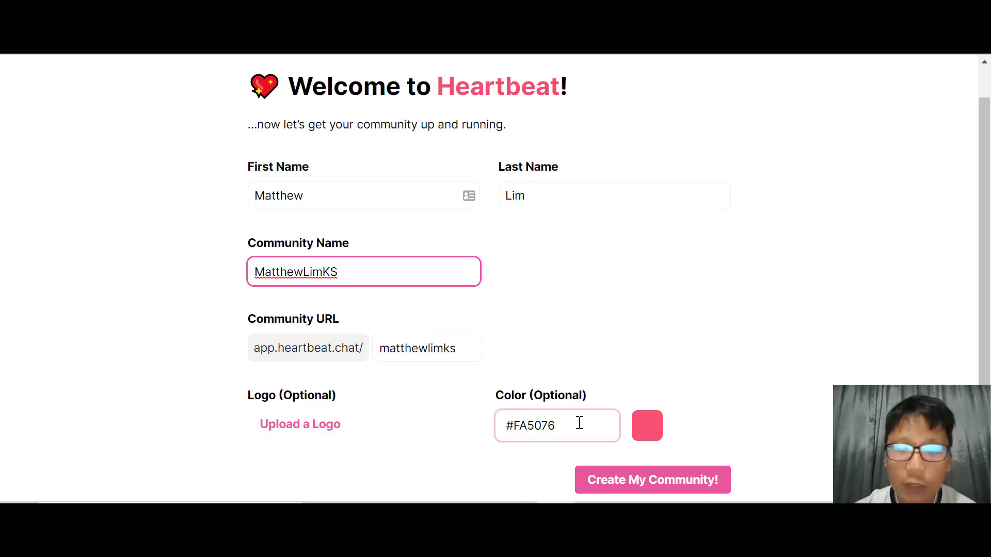
{"action": "left_click", "coordinate": [656, 483]}
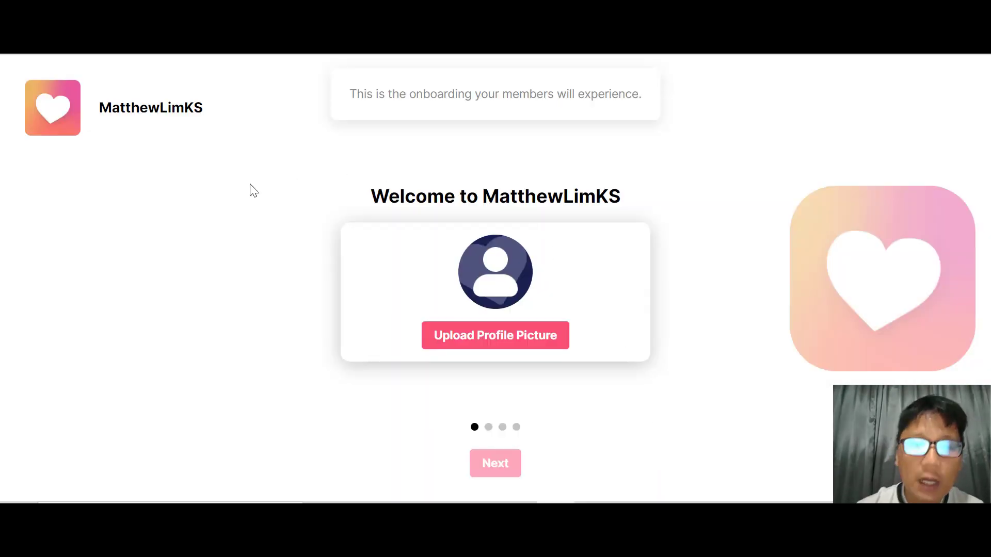
Upload the satiurn review image as the onboarding profile picture
{"action": "left_click", "coordinate": [511, 336]}
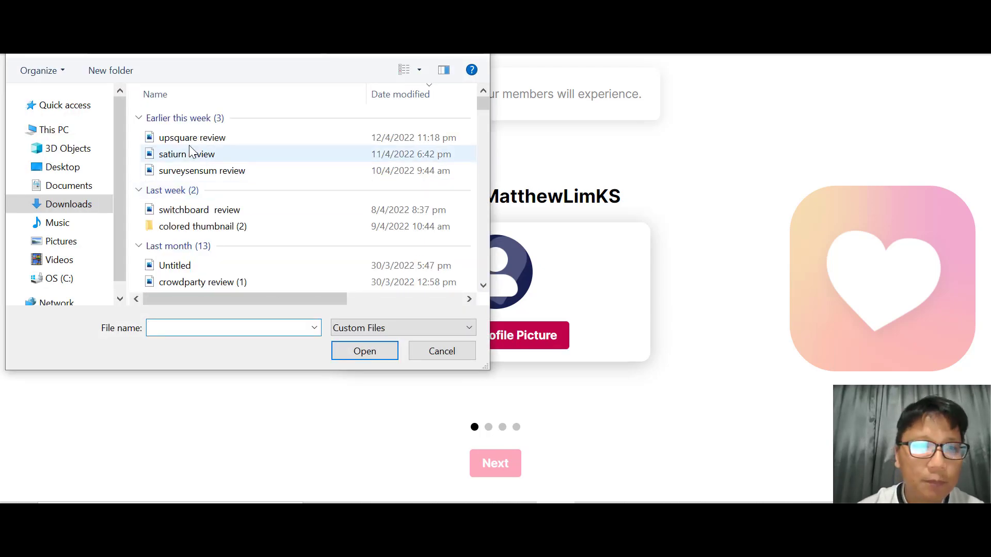
{"action": "left_click", "coordinate": [188, 154]}
{"action": "left_click", "coordinate": [364, 350]}
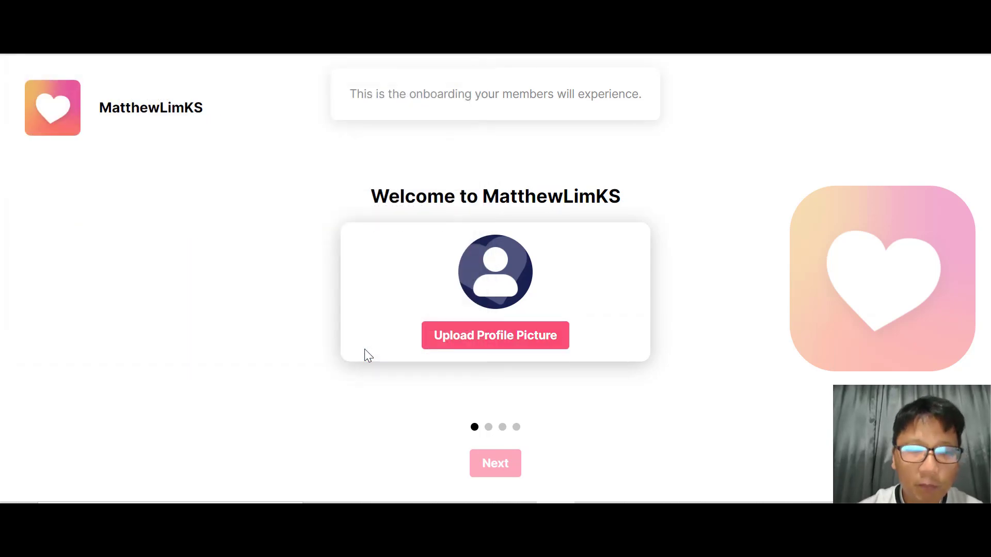
{"action": "left_click", "coordinate": [655, 349]}
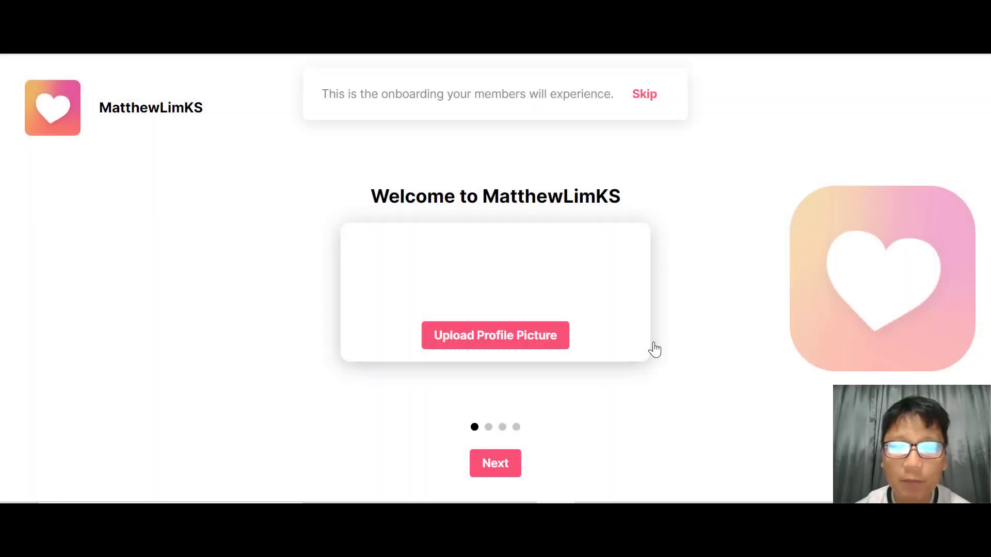
Answer both about-yourself questions with 'Hi' and finish the onboarding preview
{"action": "left_click", "coordinate": [493, 463]}
{"action": "left_click", "coordinate": [531, 465]}
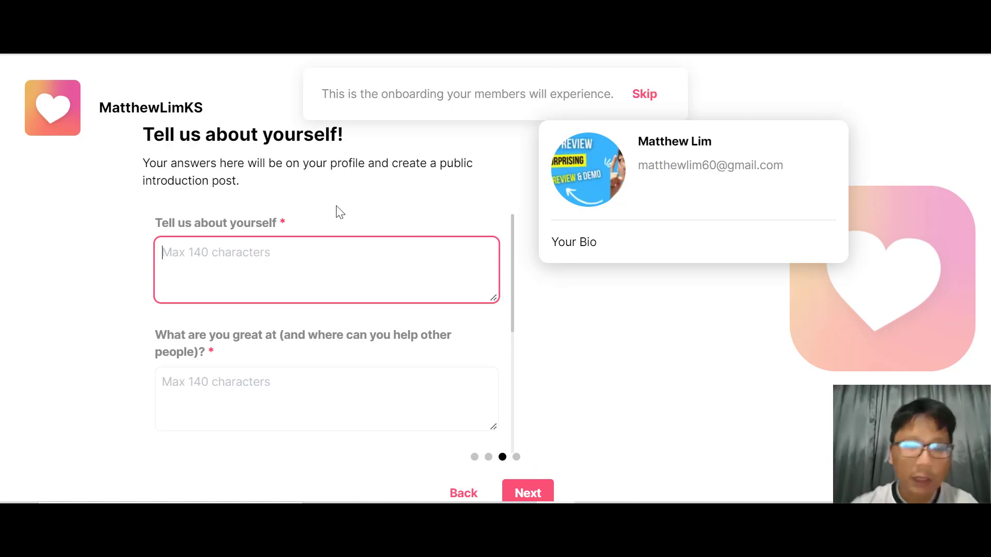
{"action": "type", "text": "Hi"}
{"action": "left_click", "coordinate": [244, 393]}
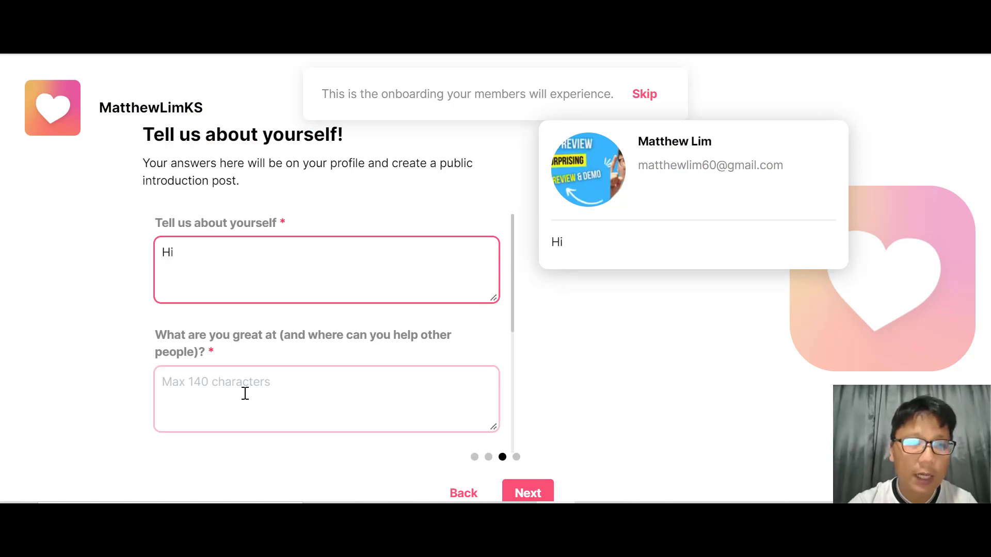
{"action": "type", "text": "Hi"}
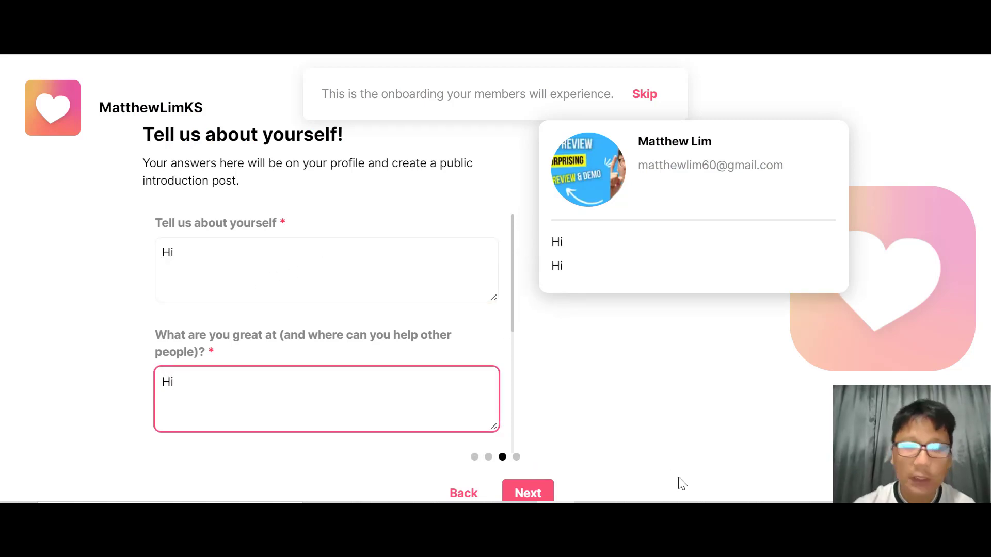
{"action": "left_click", "coordinate": [519, 495]}
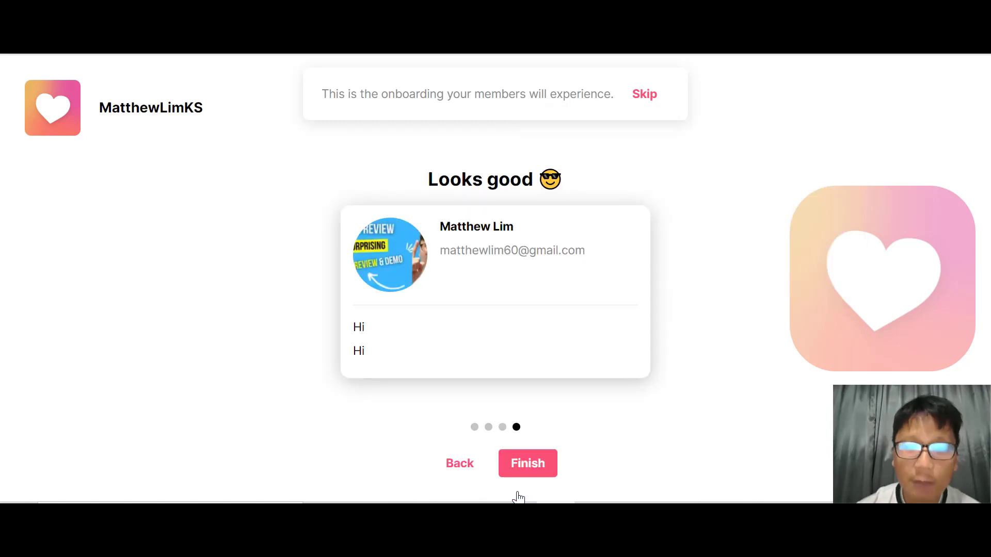
{"action": "left_click", "coordinate": [540, 466]}
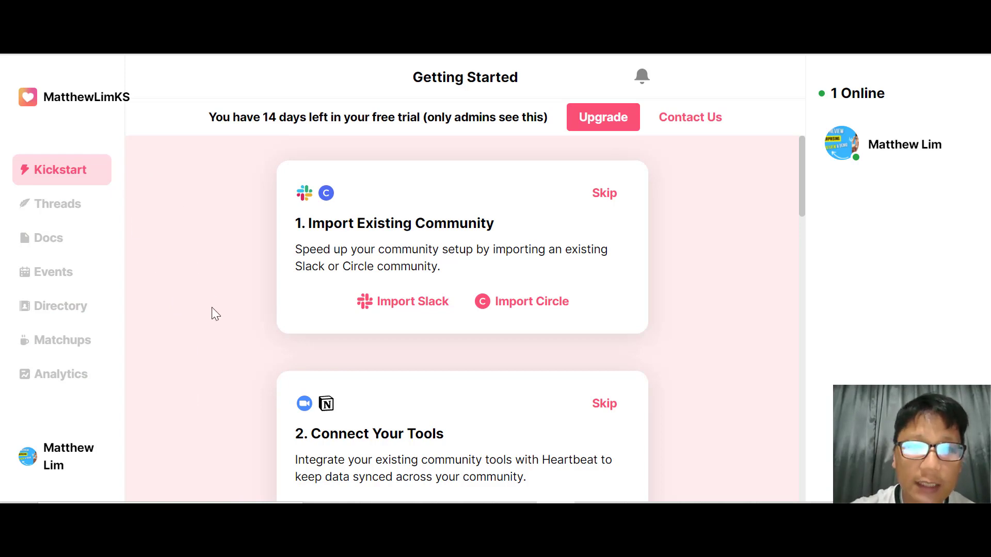
Scroll through the eight Getting Started setup cards and back to the top
{"action": "scroll", "coordinate": [211, 308], "scroll_direction": "down", "scroll_amount": 2}
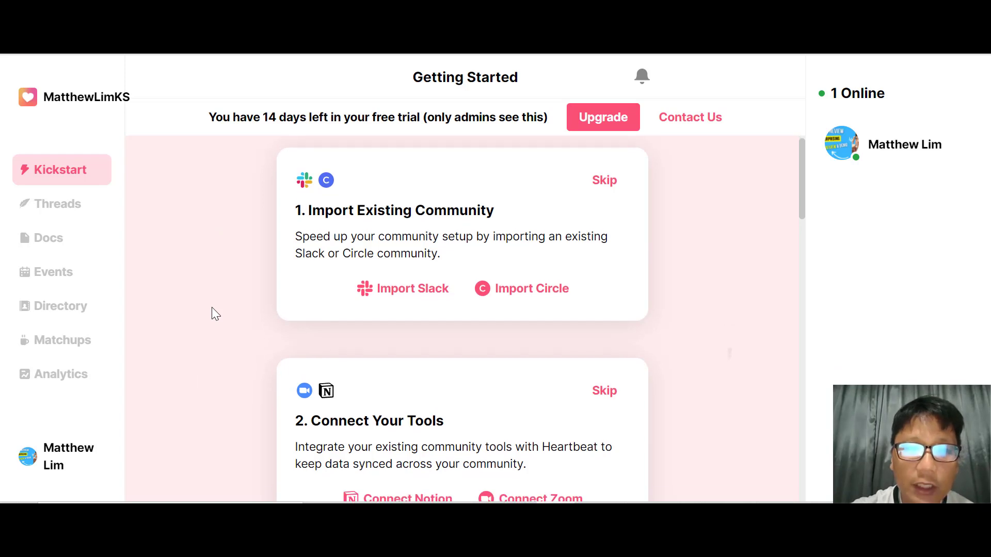
{"action": "scroll", "coordinate": [211, 308], "scroll_direction": "down", "scroll_amount": 3}
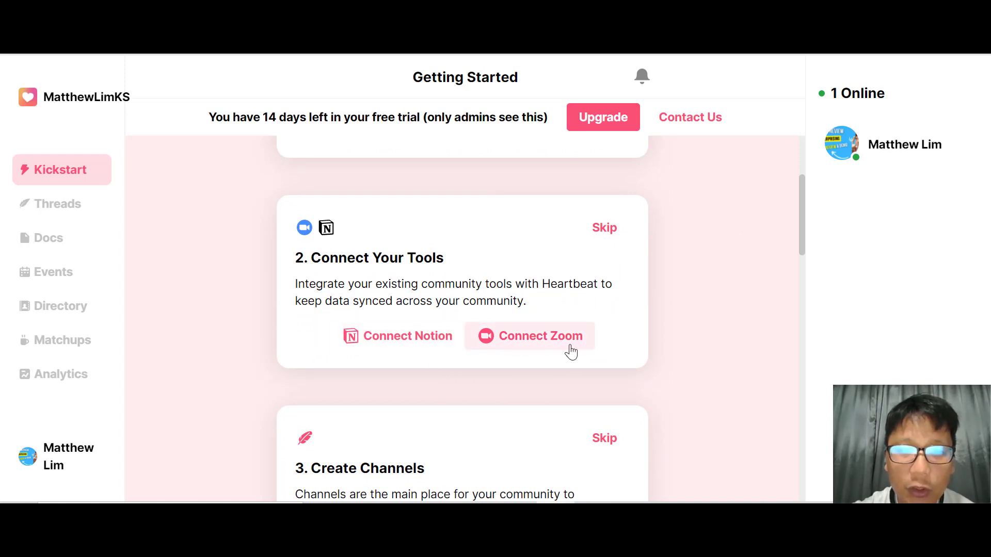
{"action": "scroll", "coordinate": [611, 356], "scroll_direction": "down", "scroll_amount": 4}
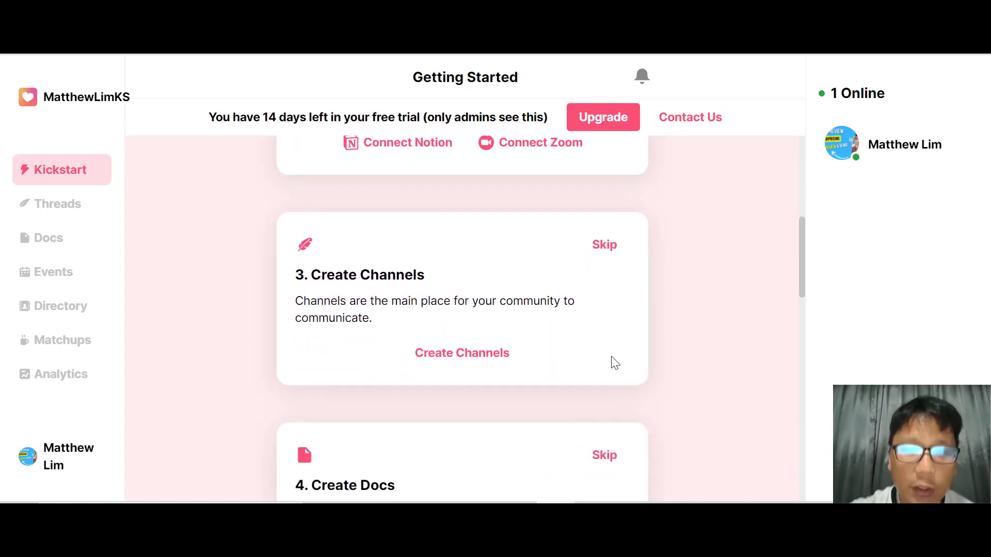
{"action": "scroll", "coordinate": [612, 356], "scroll_direction": "down", "scroll_amount": 2}
{"action": "scroll", "coordinate": [612, 358], "scroll_direction": "down", "scroll_amount": 2}
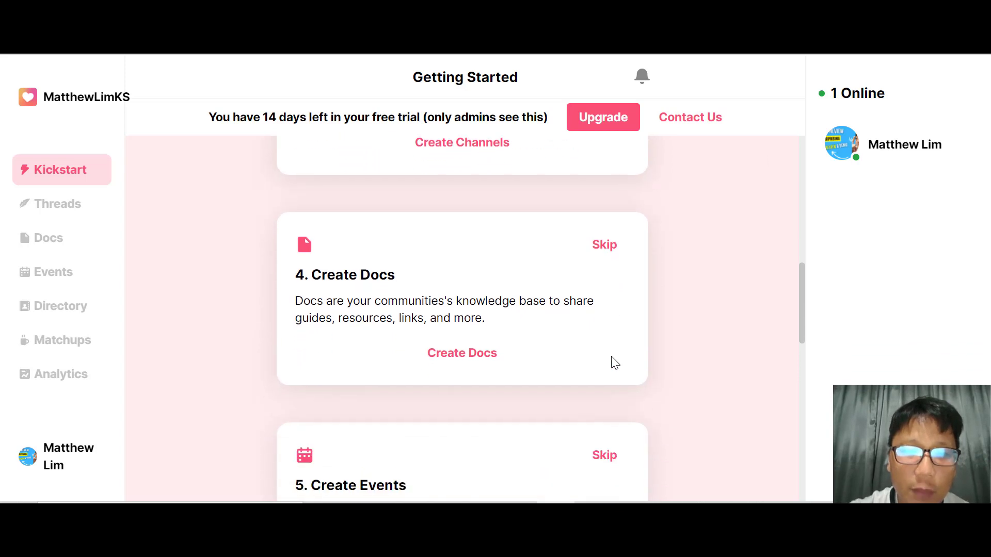
{"action": "scroll", "coordinate": [612, 358], "scroll_direction": "down", "scroll_amount": 4}
{"action": "scroll", "coordinate": [611, 357], "scroll_direction": "down", "scroll_amount": 3}
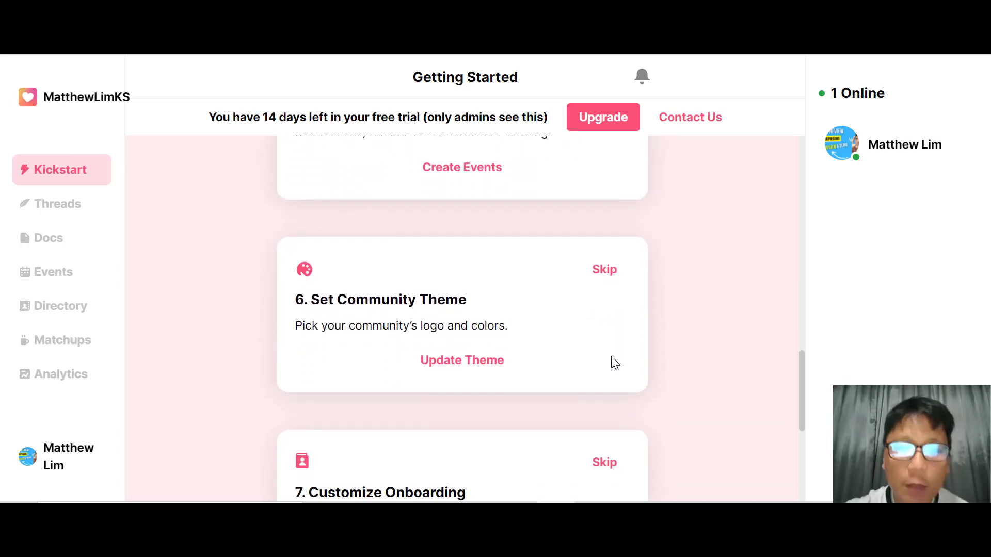
{"action": "scroll", "coordinate": [611, 356], "scroll_direction": "down", "scroll_amount": 4}
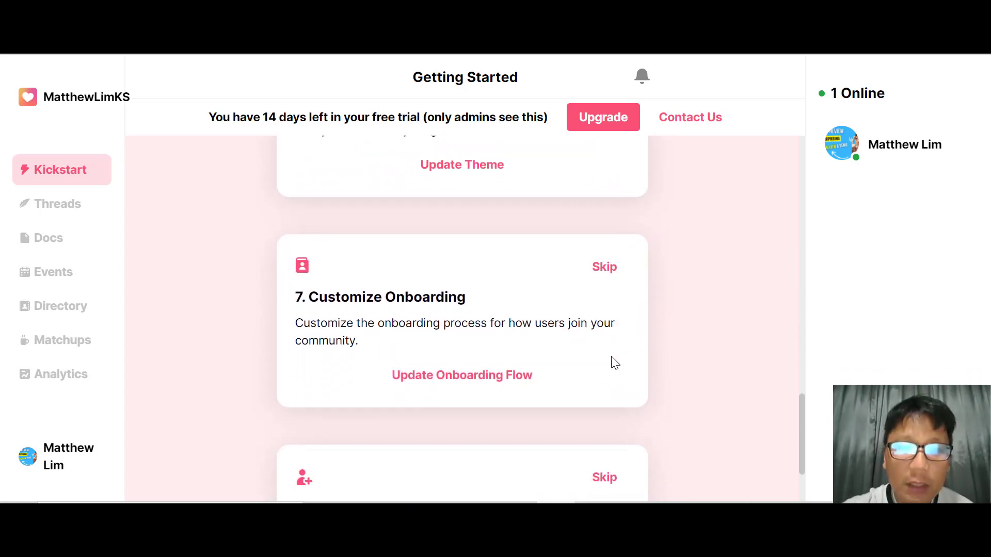
{"action": "scroll", "coordinate": [613, 357], "scroll_direction": "down", "scroll_amount": 2}
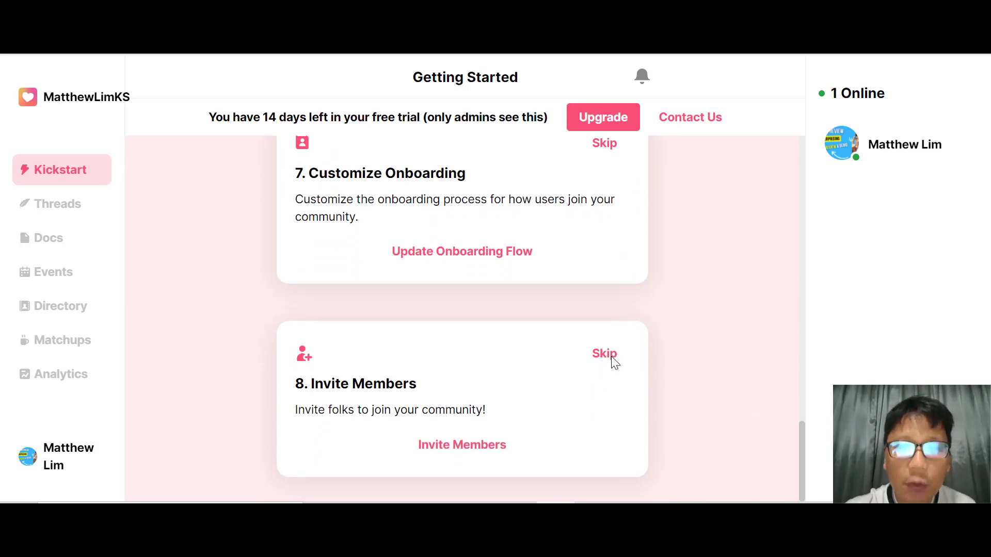
{"action": "scroll", "coordinate": [611, 356], "scroll_direction": "up", "scroll_amount": 15}
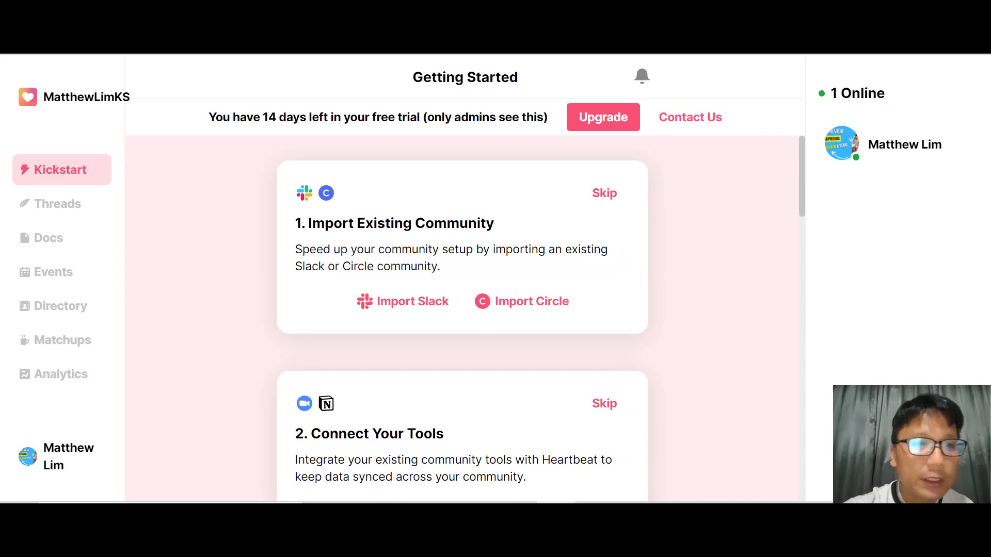
Visit the Threads, Docs, Events, Directory, Matchups and Analytics pages, then return to Getting Started
{"action": "left_click", "coordinate": [67, 215]}
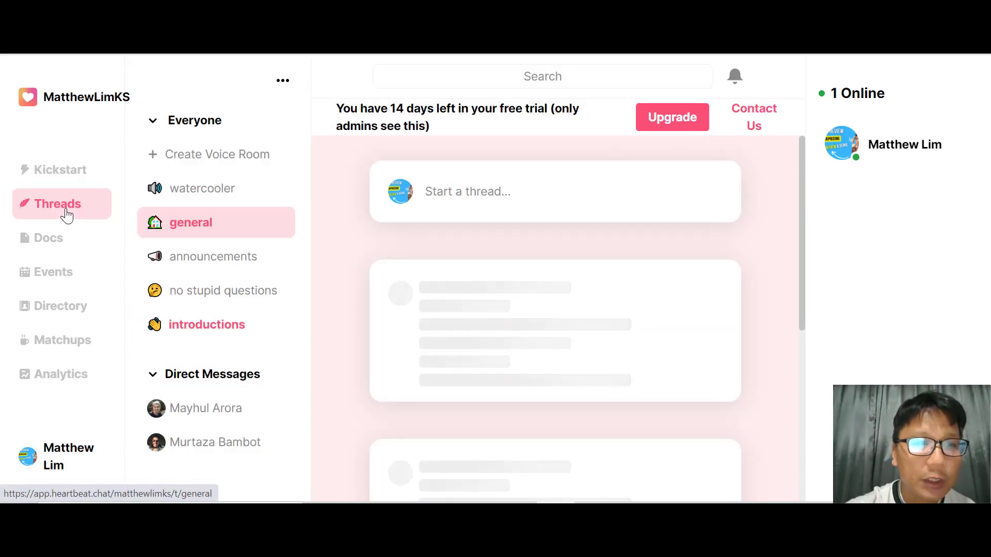
{"action": "left_click", "coordinate": [74, 249]}
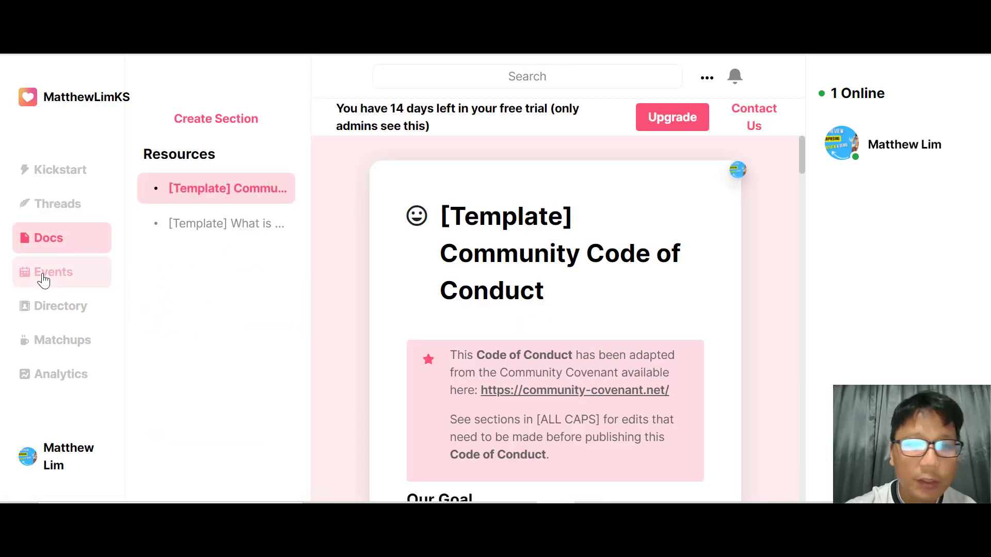
{"action": "left_click", "coordinate": [78, 279]}
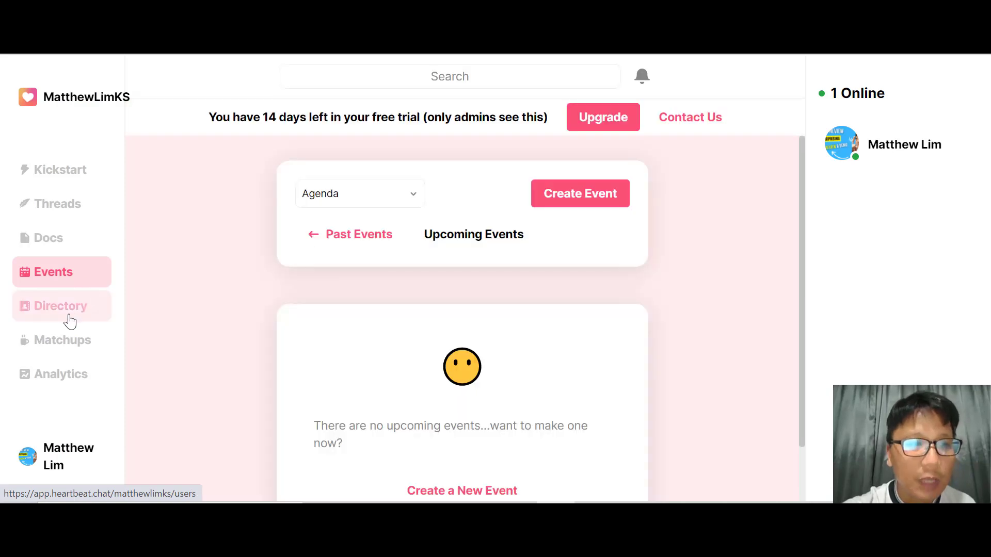
{"action": "left_click", "coordinate": [70, 320]}
{"action": "left_click", "coordinate": [71, 347]}
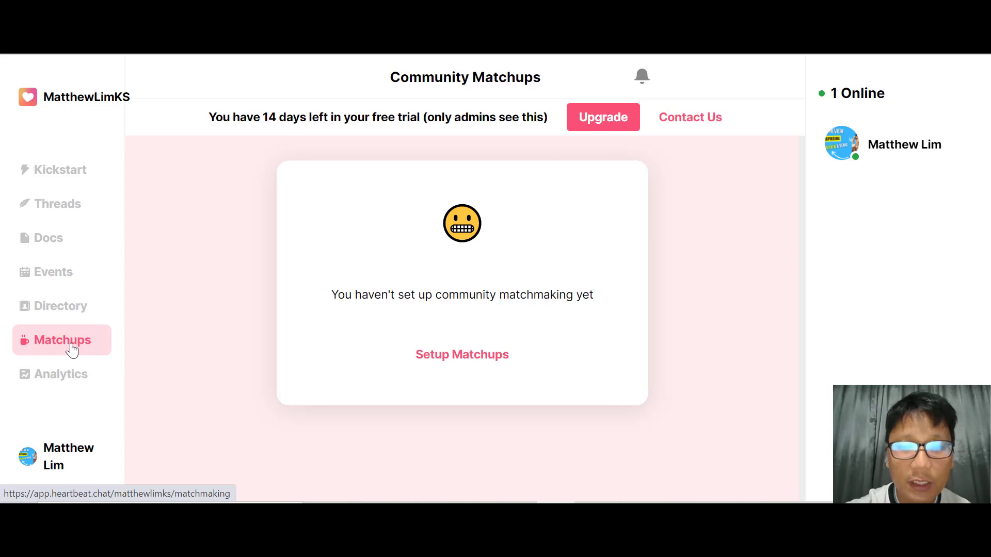
{"action": "left_click", "coordinate": [65, 392]}
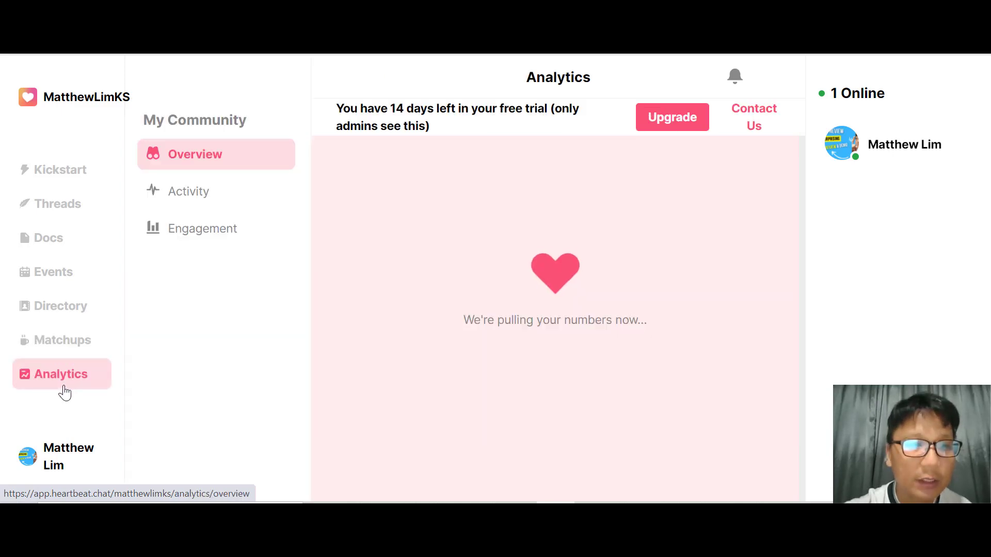
{"action": "left_click", "coordinate": [70, 176]}
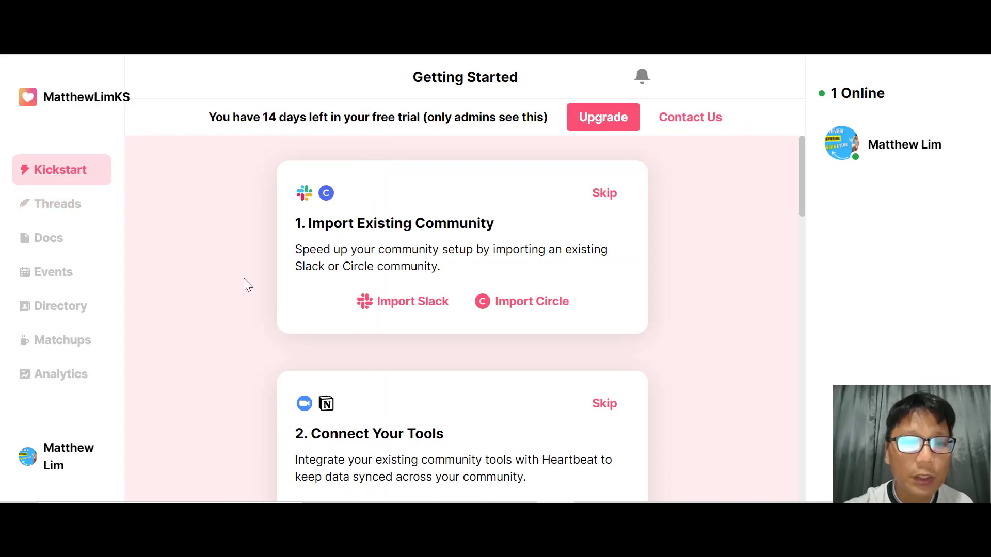
From Create Channels, browse announcements, no stupid questions and introductions, then open general
{"action": "scroll", "coordinate": [245, 284], "scroll_direction": "down", "scroll_amount": 1}
{"action": "scroll", "coordinate": [246, 285], "scroll_direction": "down", "scroll_amount": 5}
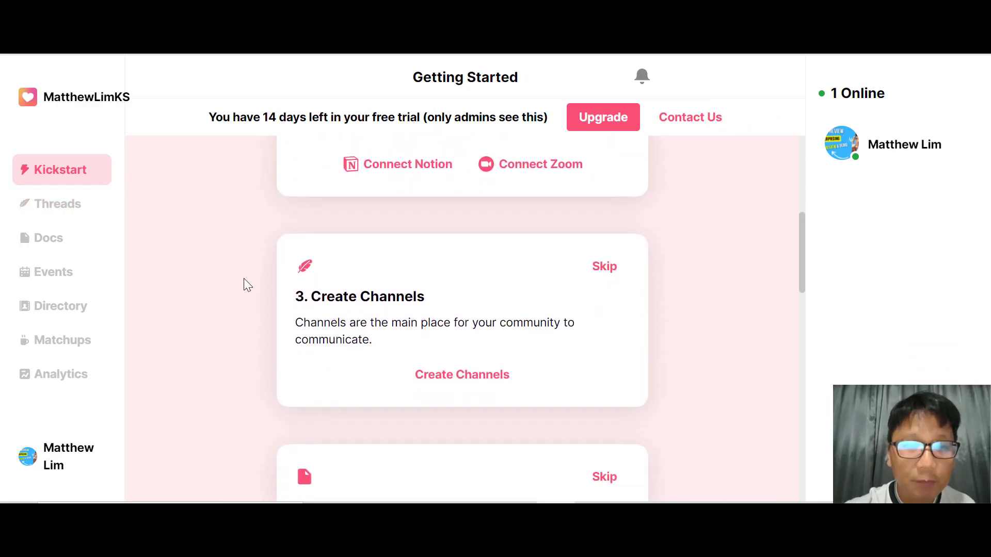
{"action": "left_click", "coordinate": [444, 380]}
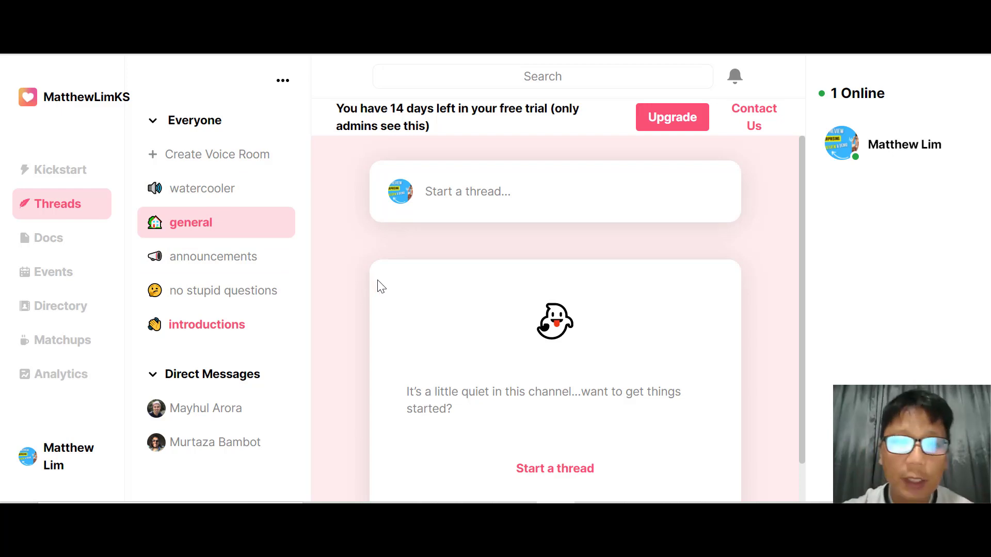
{"action": "left_click", "coordinate": [236, 258]}
{"action": "left_click", "coordinate": [239, 305]}
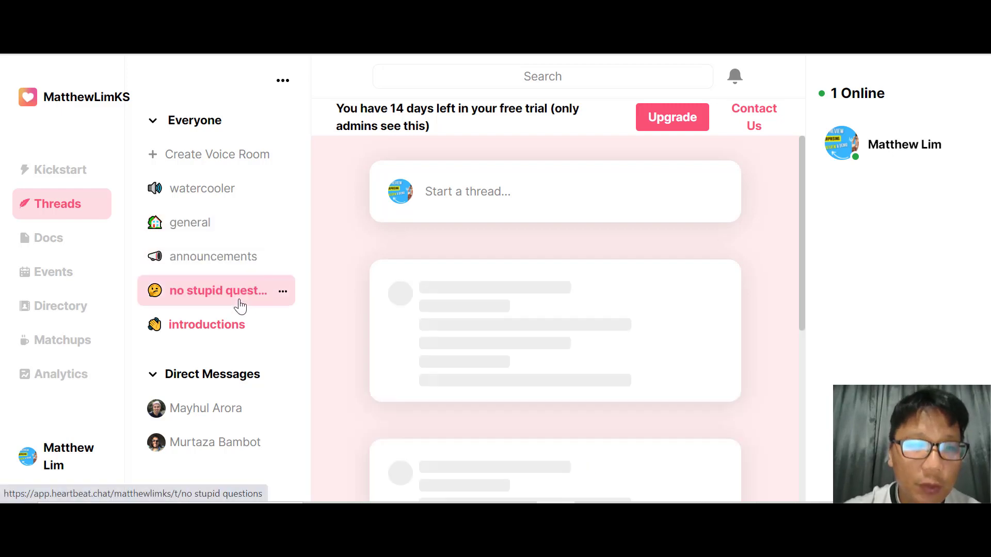
{"action": "left_click", "coordinate": [225, 339]}
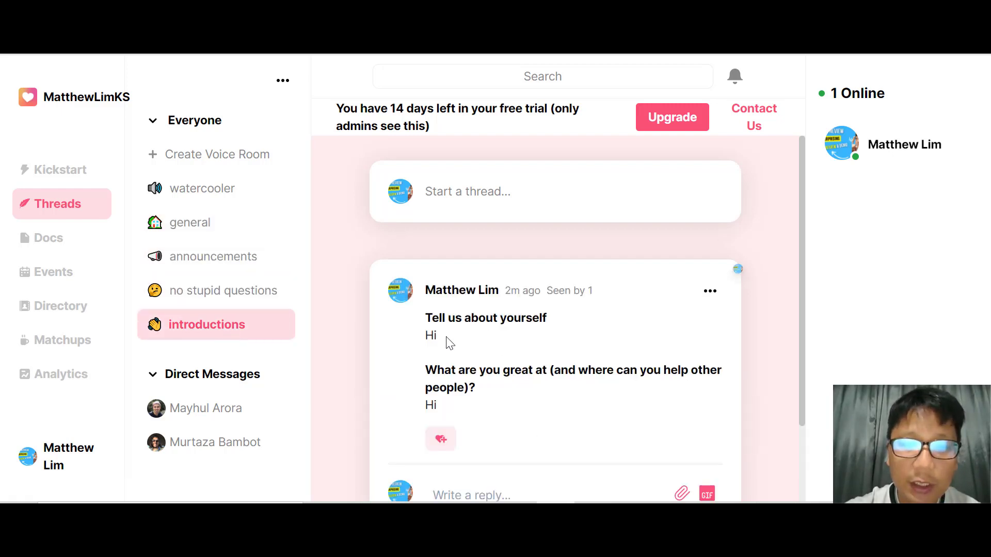
{"action": "left_click", "coordinate": [198, 229]}
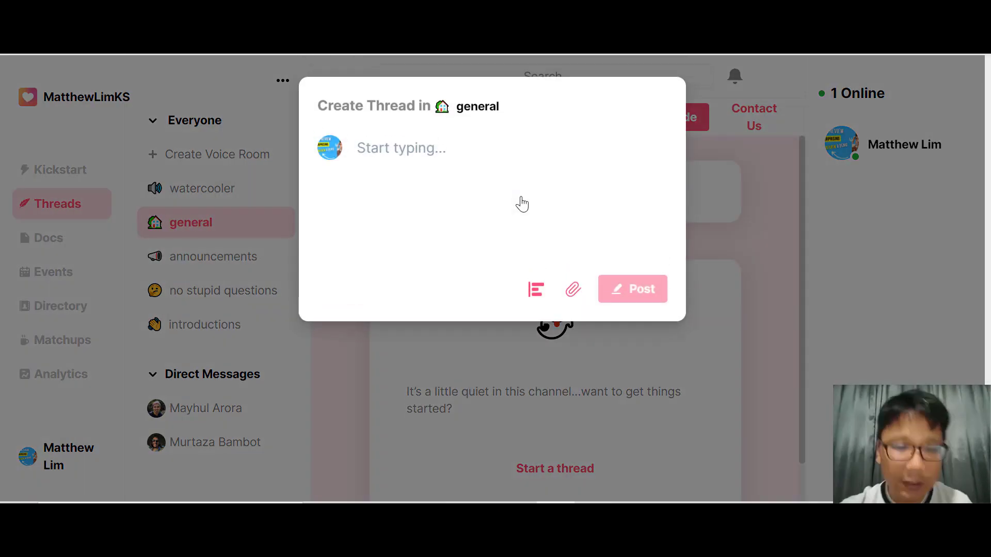
Write 'Hi', add then discard a poll with Anonymous toggled on and off, and post
{"action": "type", "text": "Hi"}
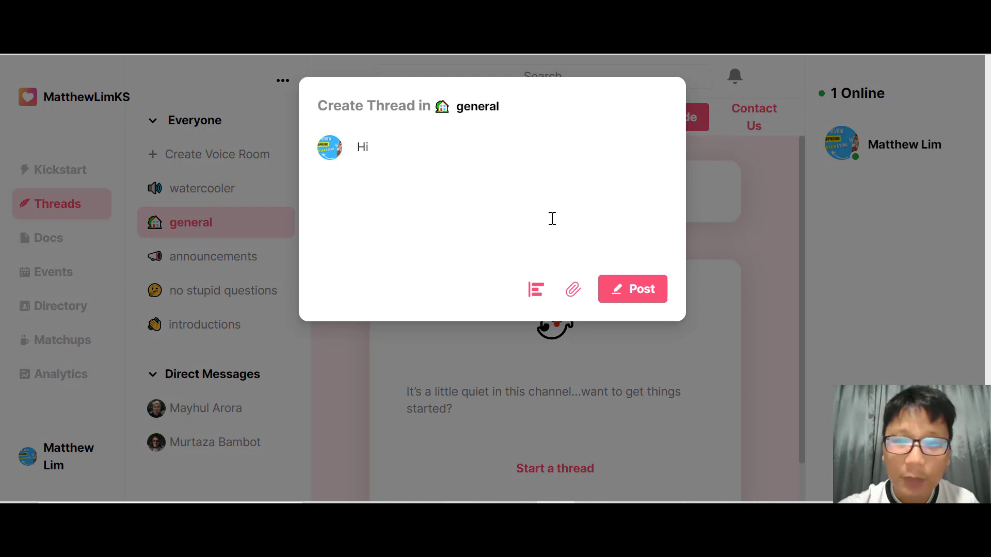
{"action": "left_click", "coordinate": [536, 290]}
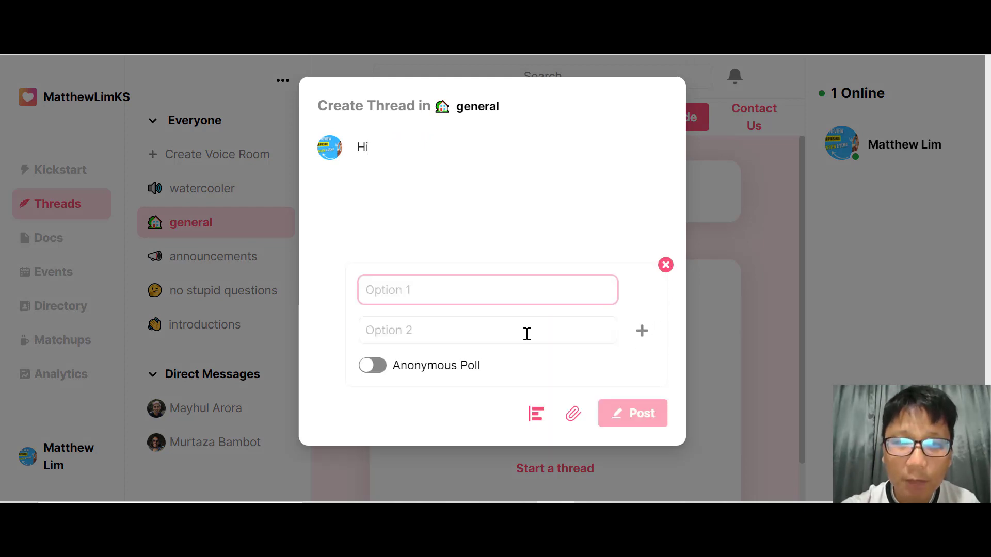
{"action": "left_click", "coordinate": [489, 297]}
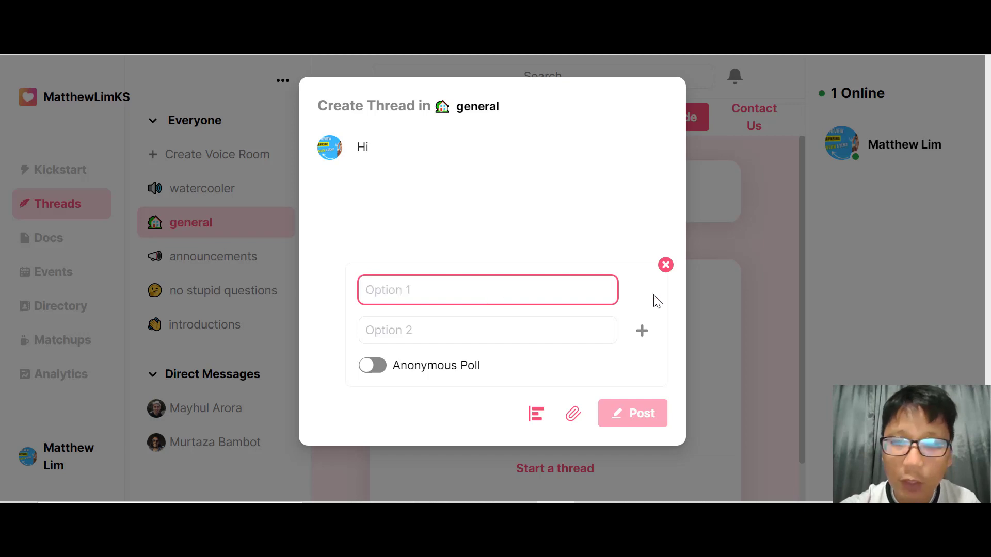
{"action": "left_click", "coordinate": [370, 368]}
{"action": "left_click", "coordinate": [370, 367]}
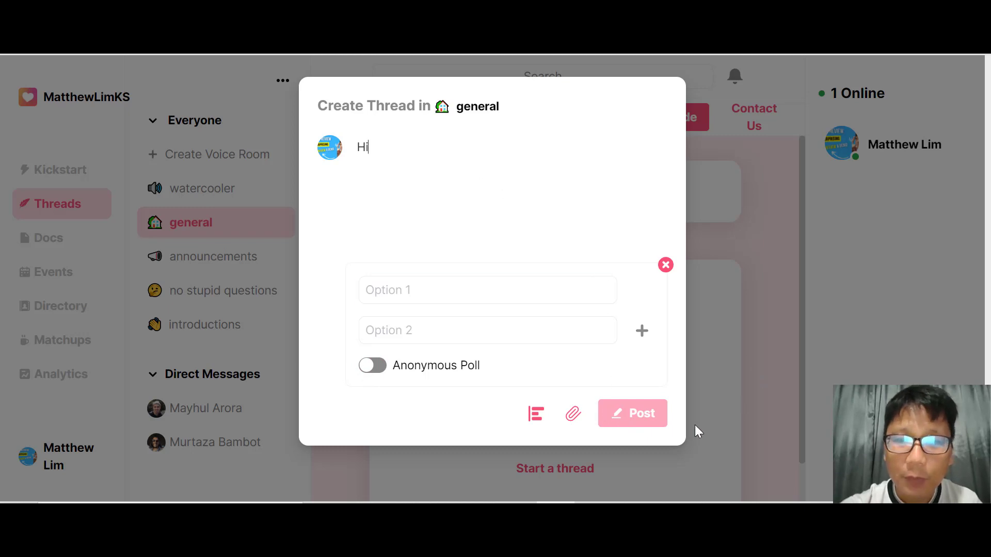
{"action": "left_click", "coordinate": [665, 265]}
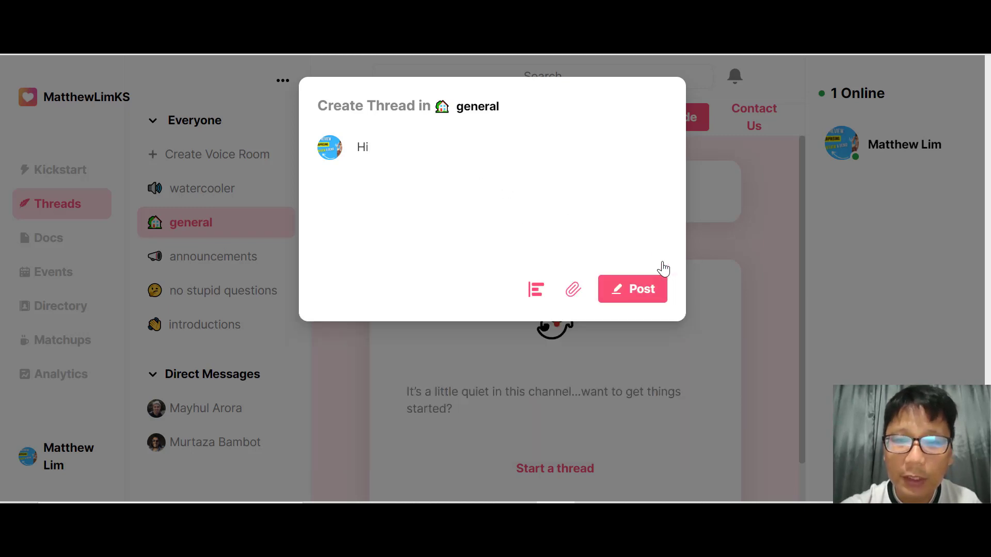
{"action": "left_click", "coordinate": [635, 288]}
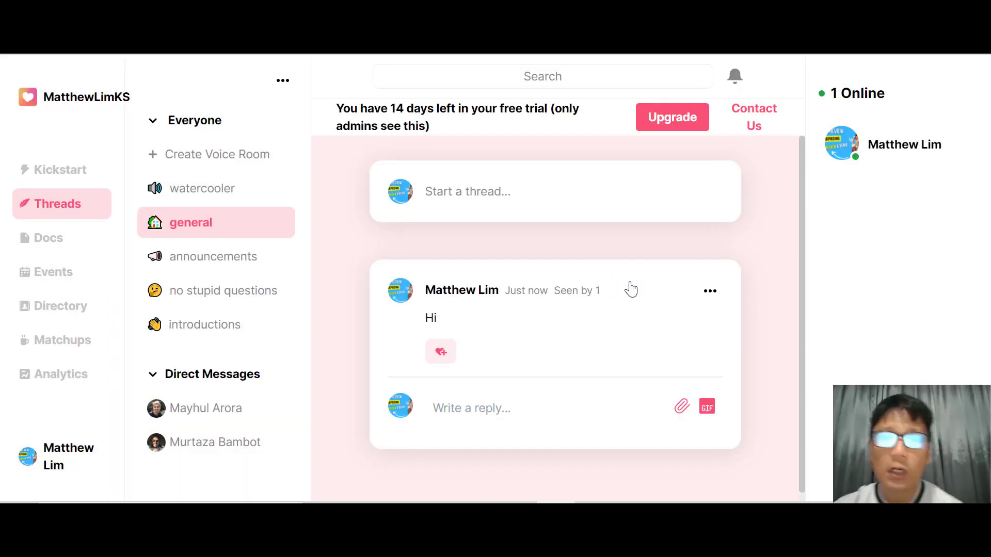
{"action": "scroll", "coordinate": [631, 290], "scroll_direction": "down", "scroll_amount": 1}
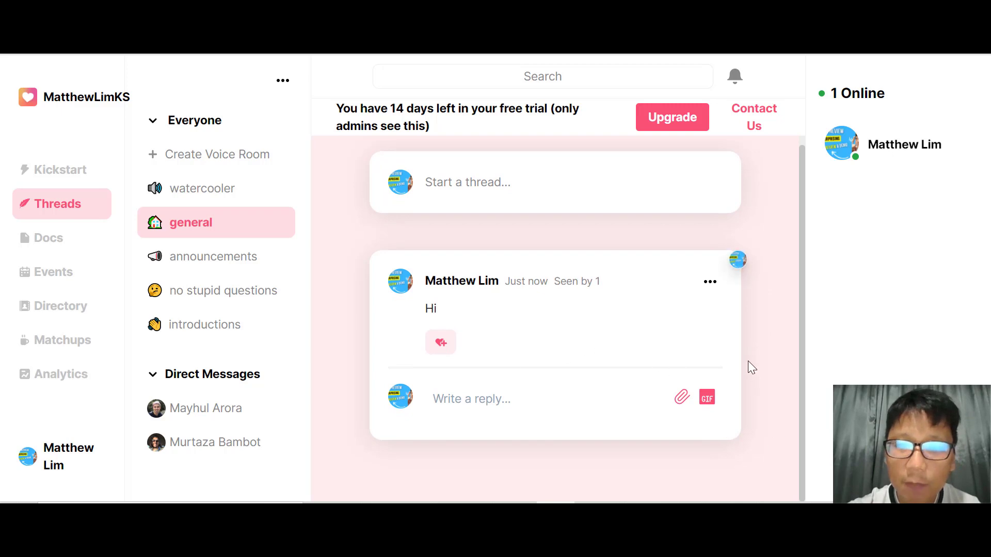
{"action": "scroll", "coordinate": [748, 361], "scroll_direction": "up", "scroll_amount": 1}
Reply to the Hi thread with the first GIF from the GIPHY picker
{"action": "scroll", "coordinate": [748, 361], "scroll_direction": "down", "scroll_amount": 1}
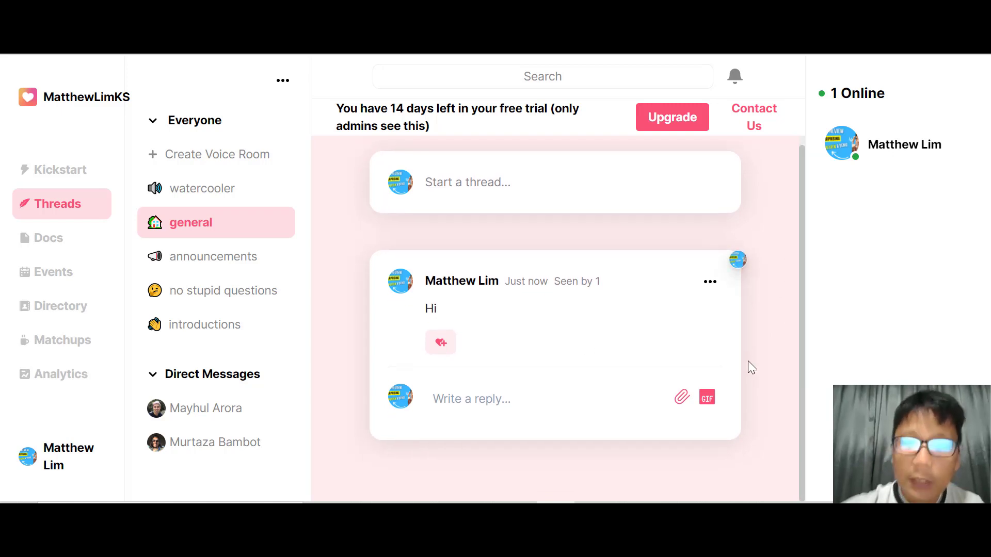
{"action": "left_click", "coordinate": [543, 399]}
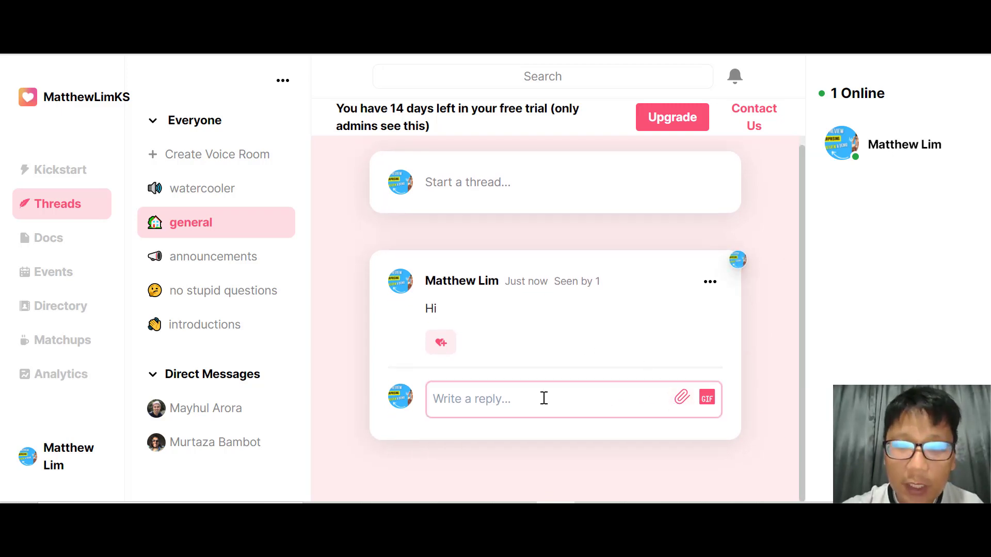
{"action": "type", "text": "Well Done"}
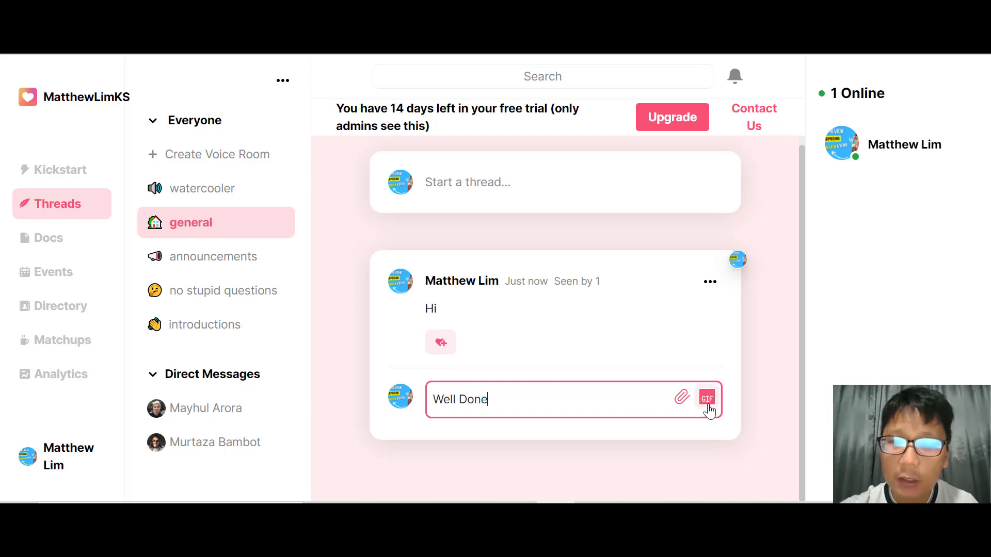
{"action": "left_click", "coordinate": [707, 403]}
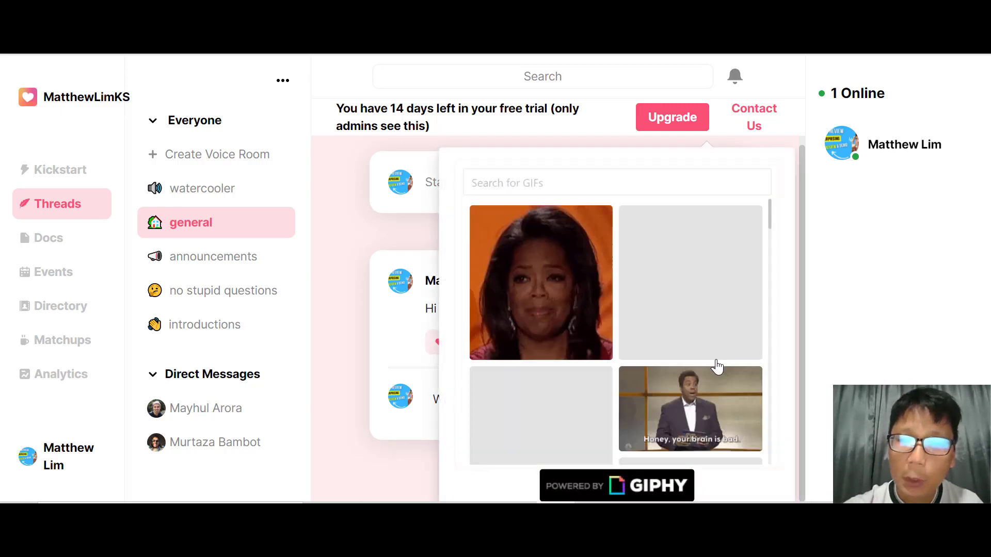
{"action": "left_click", "coordinate": [510, 309]}
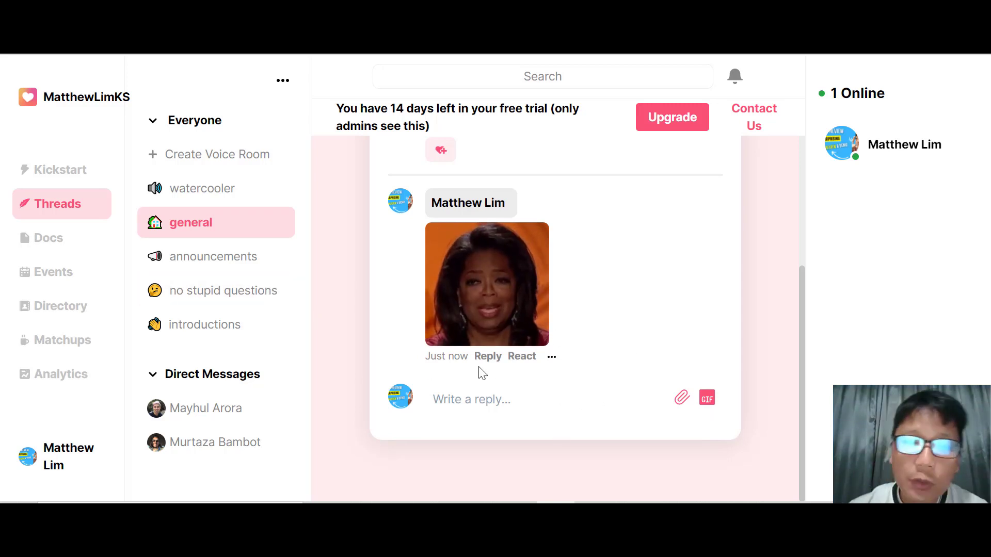
Add laughing-face and grinning-face reactions to the GIF reply, then dismiss its options menu
{"action": "left_click", "coordinate": [525, 360]}
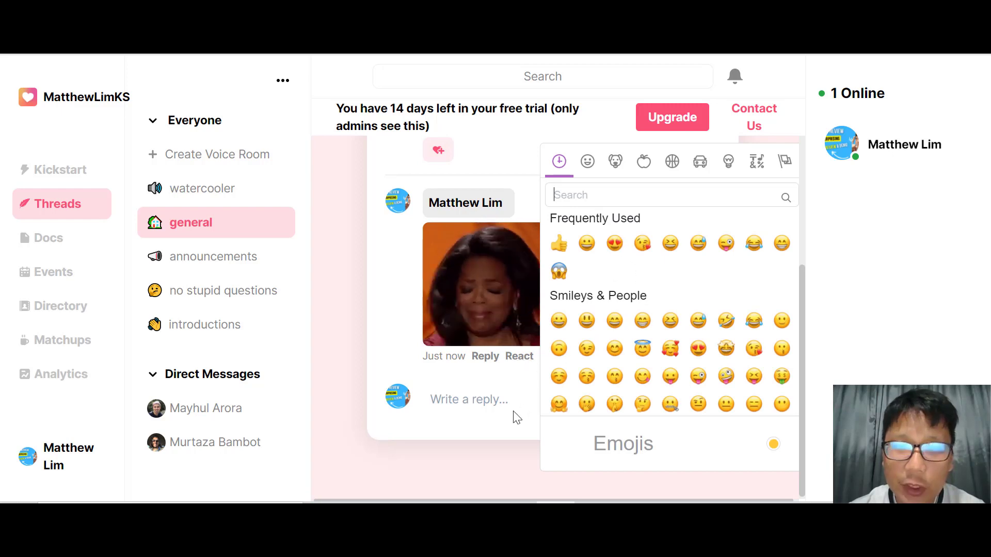
{"action": "left_click", "coordinate": [458, 459]}
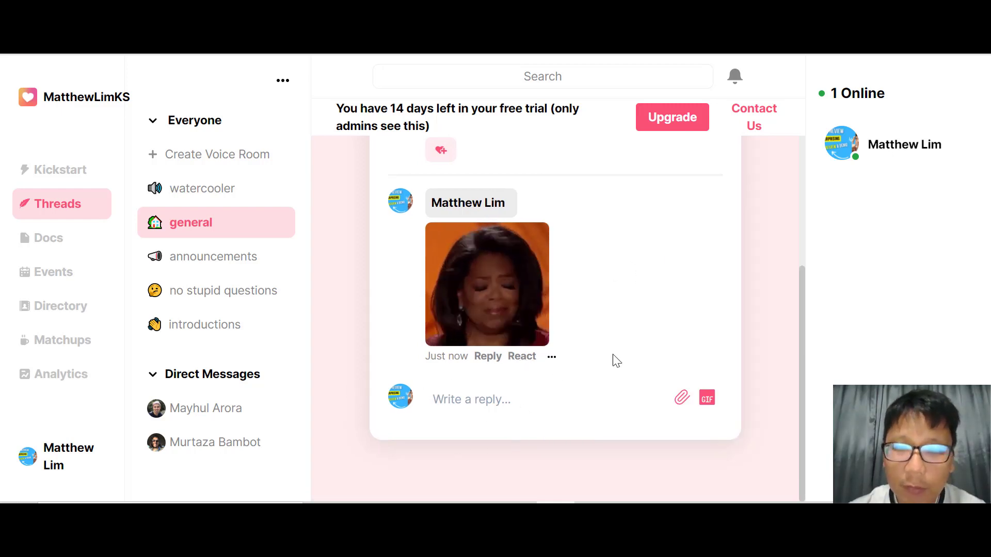
{"action": "left_click", "coordinate": [505, 360]}
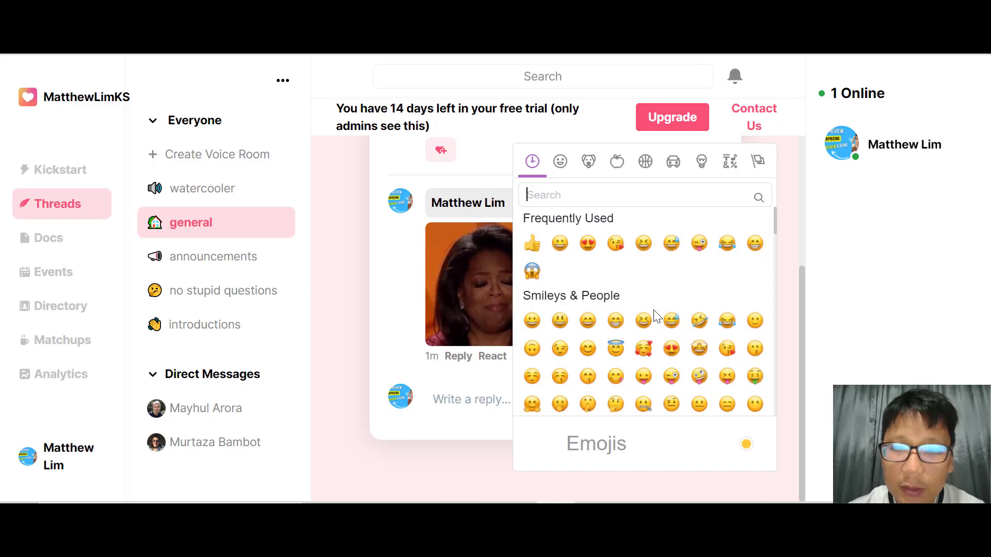
{"action": "left_click", "coordinate": [643, 321]}
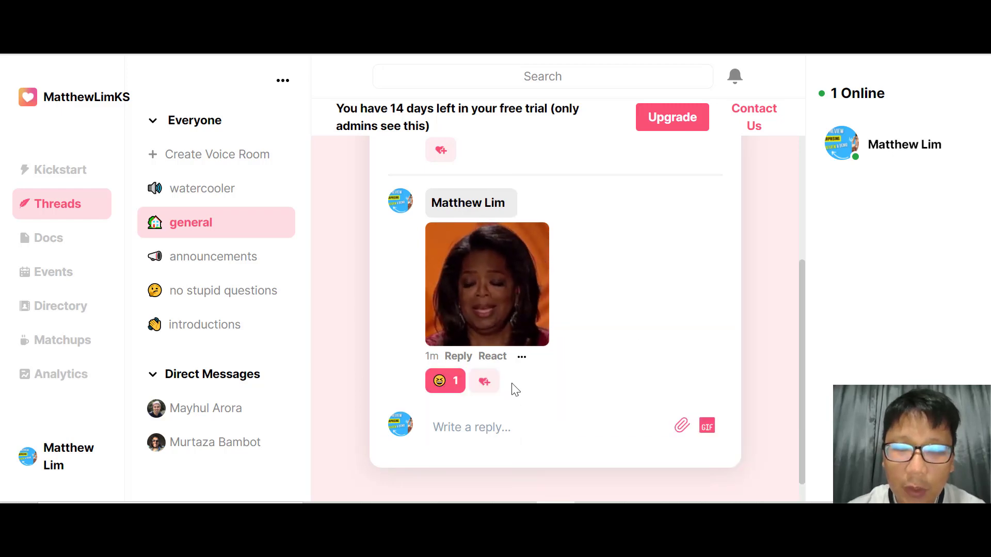
{"action": "left_click", "coordinate": [484, 382]}
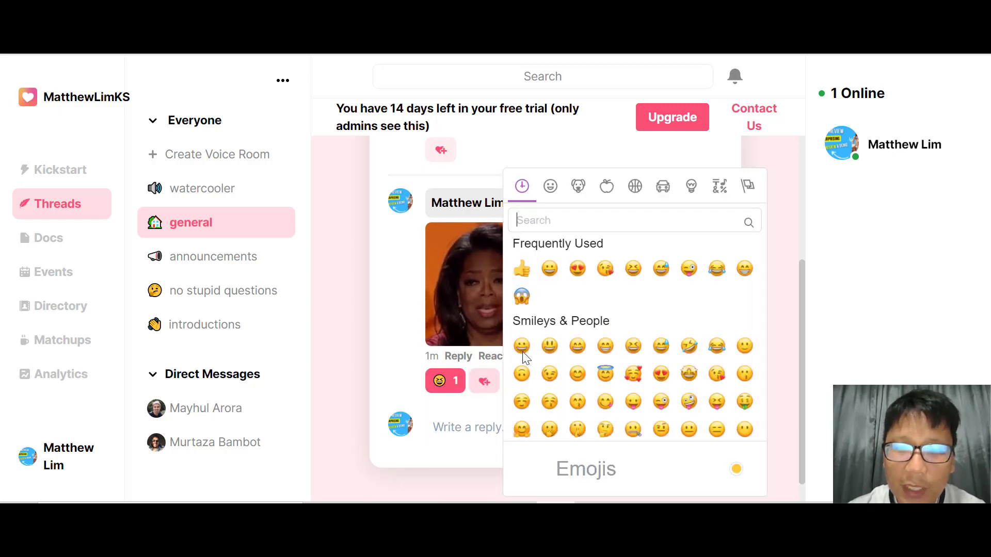
{"action": "left_click", "coordinate": [603, 348]}
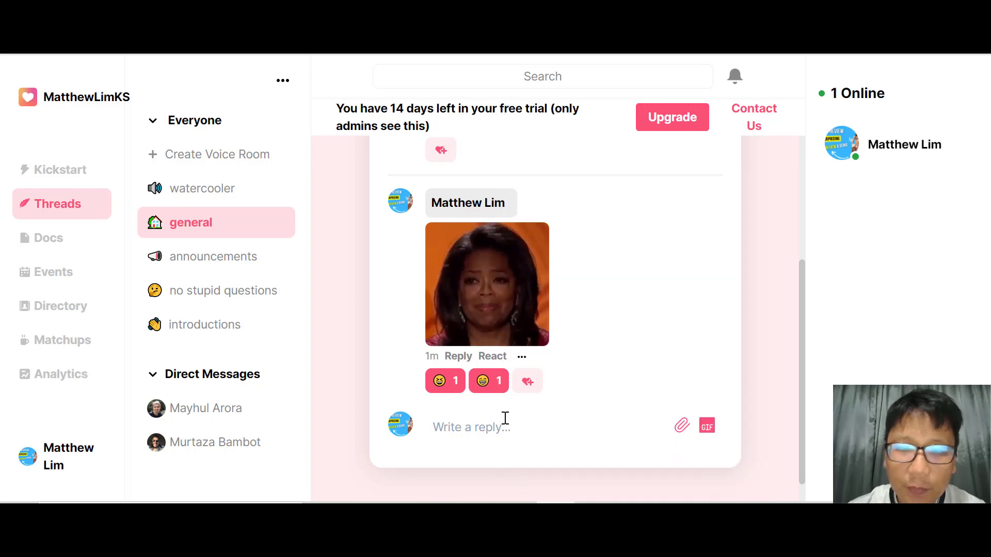
{"action": "left_click", "coordinate": [522, 357]}
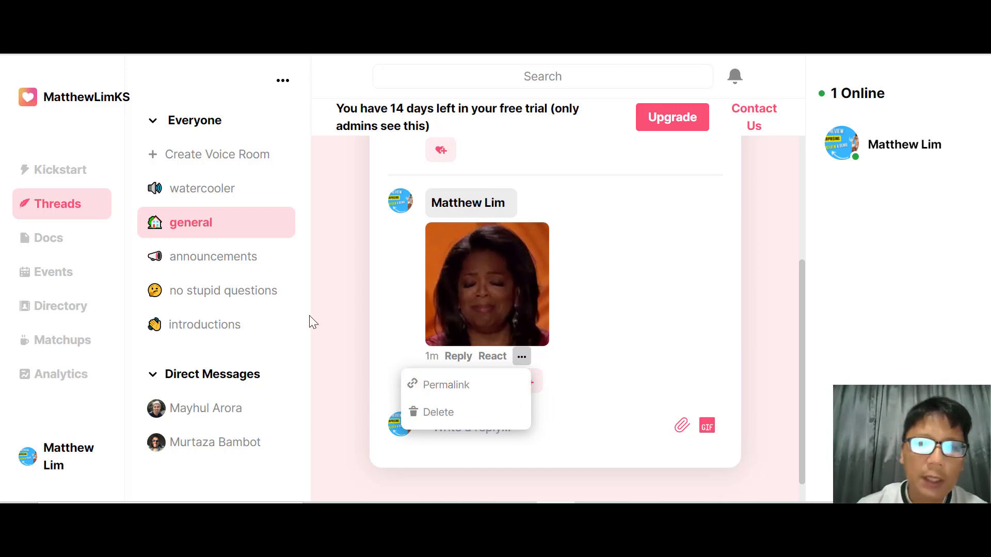
{"action": "left_click", "coordinate": [329, 321]}
Post a 'Hi' thread in the announcements channel
{"action": "scroll", "coordinate": [330, 318], "scroll_direction": "up", "scroll_amount": 3}
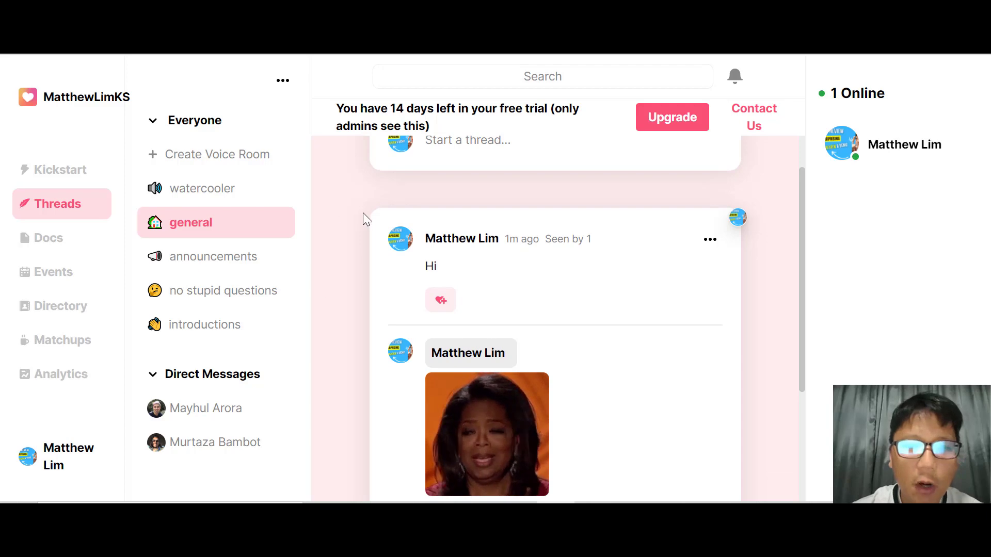
{"action": "left_click", "coordinate": [239, 258]}
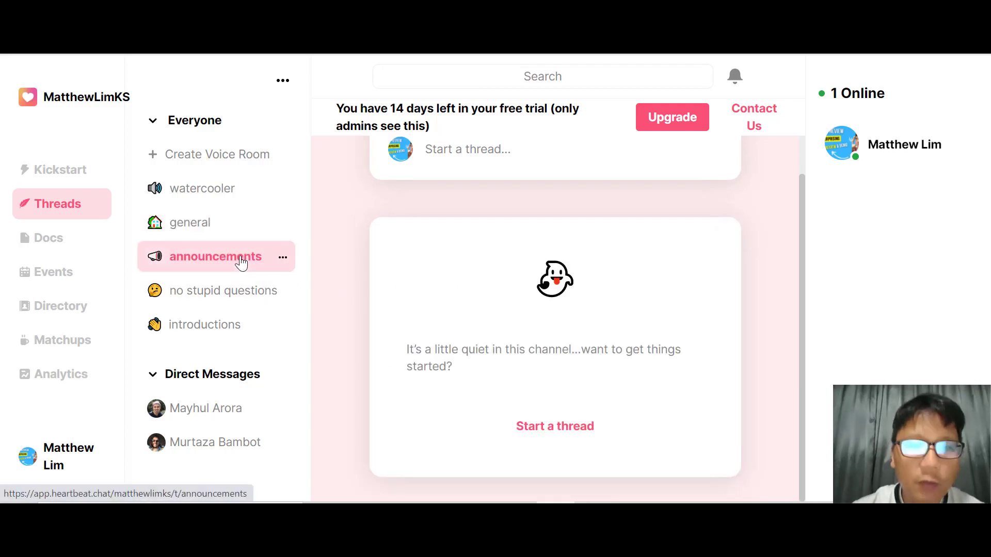
{"action": "scroll", "coordinate": [560, 275], "scroll_direction": "up", "scroll_amount": 1}
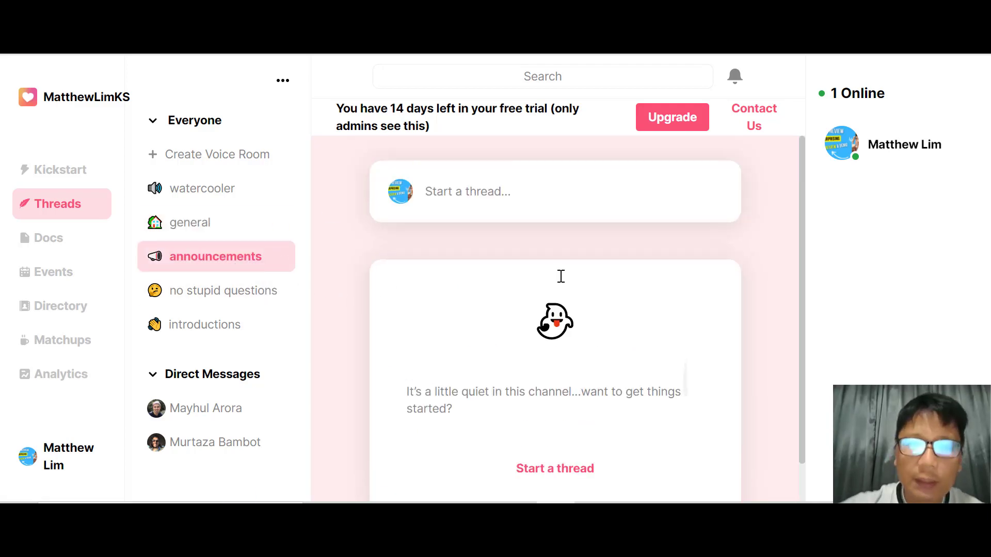
{"action": "left_click", "coordinate": [510, 202]}
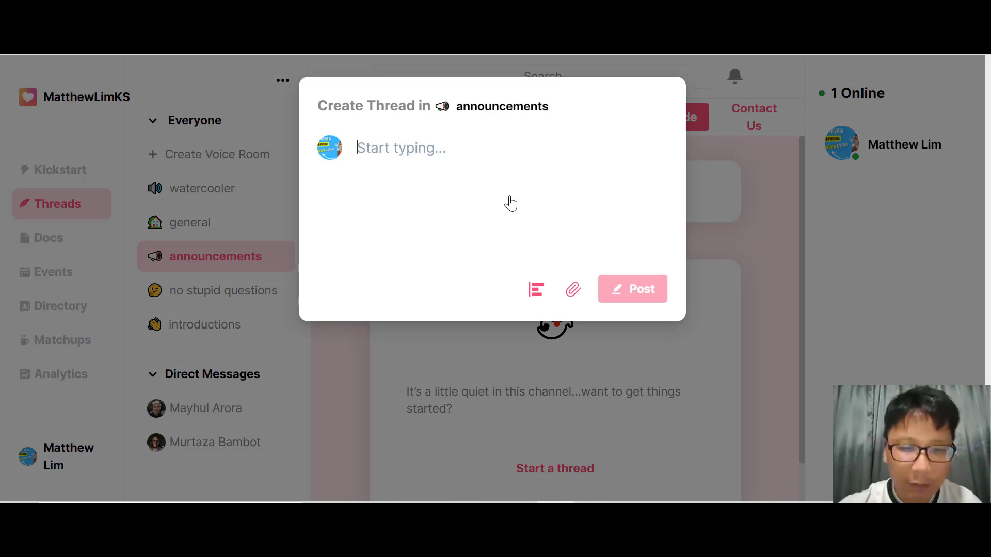
{"action": "type", "text": "Hi"}
{"action": "left_click", "coordinate": [623, 289]}
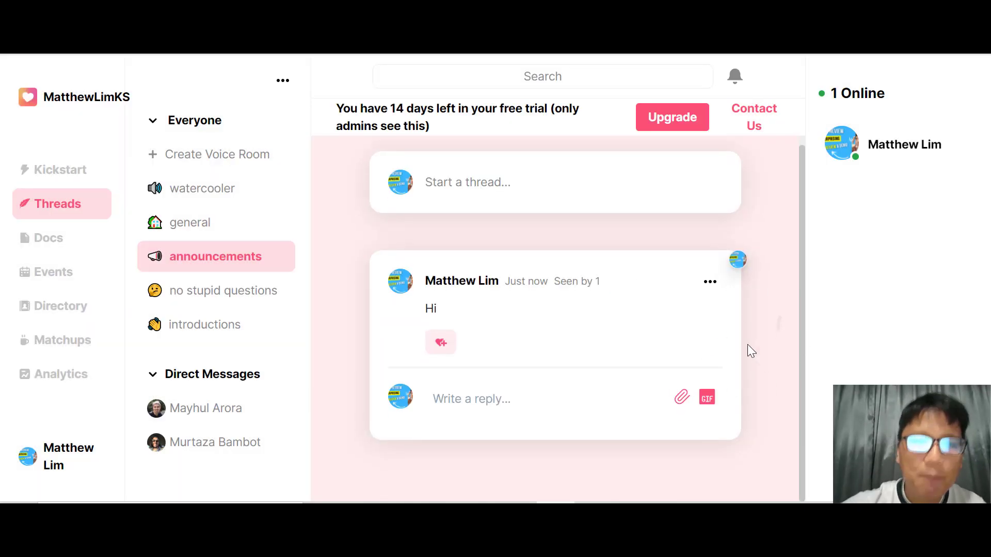
Open the announcements thread's options menu and close it without choosing anything
{"action": "left_click", "coordinate": [711, 286]}
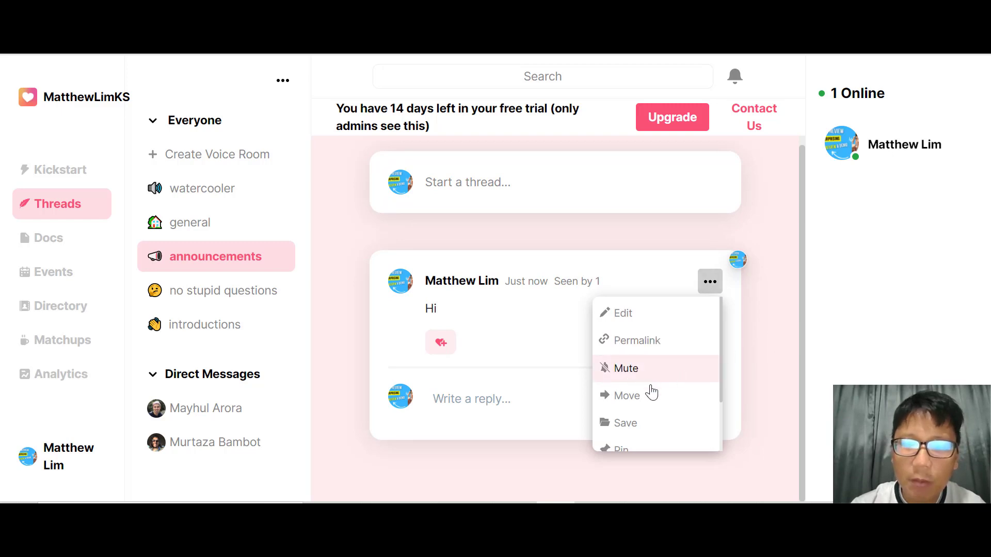
{"action": "scroll", "coordinate": [643, 417], "scroll_direction": "down", "scroll_amount": 2}
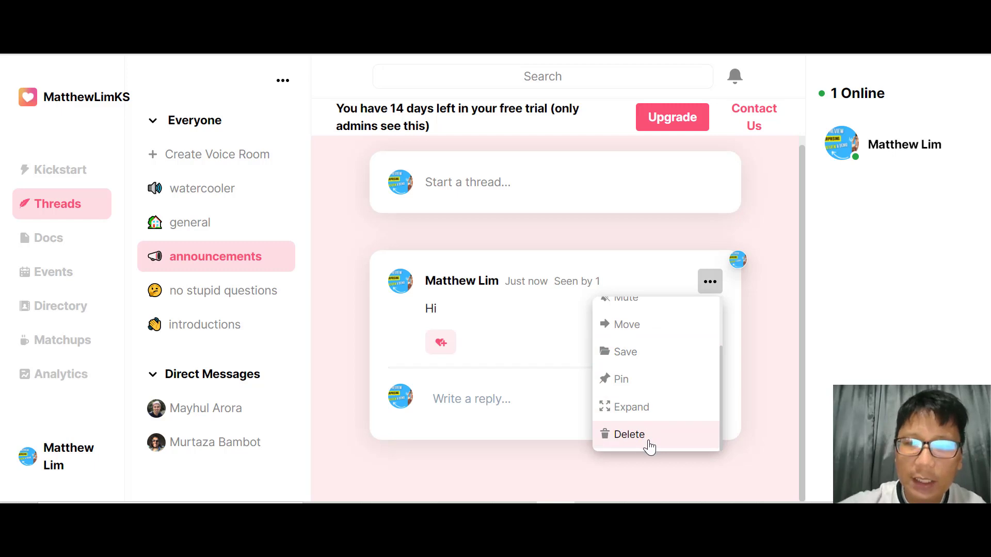
{"action": "scroll", "coordinate": [649, 447], "scroll_direction": "up", "scroll_amount": 2}
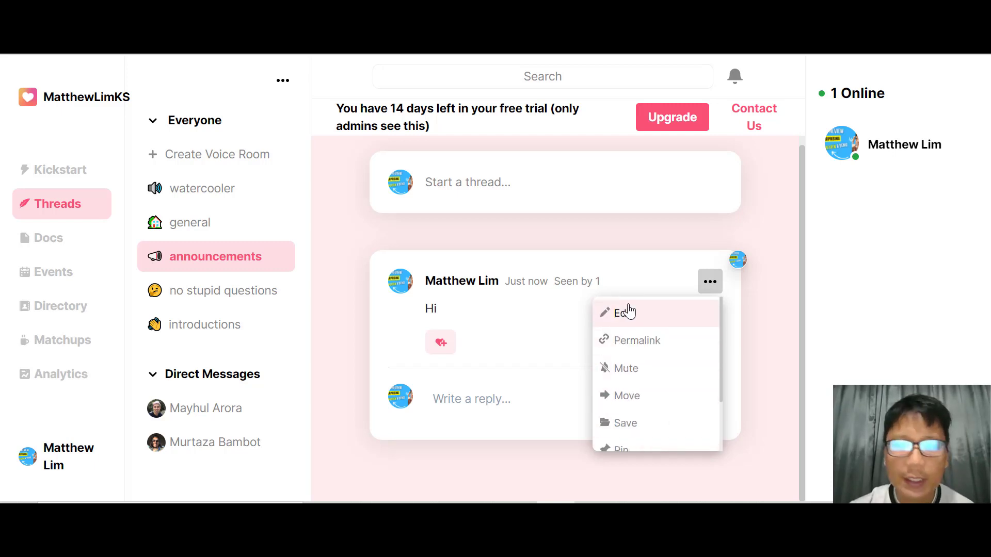
{"action": "left_click", "coordinate": [802, 371]}
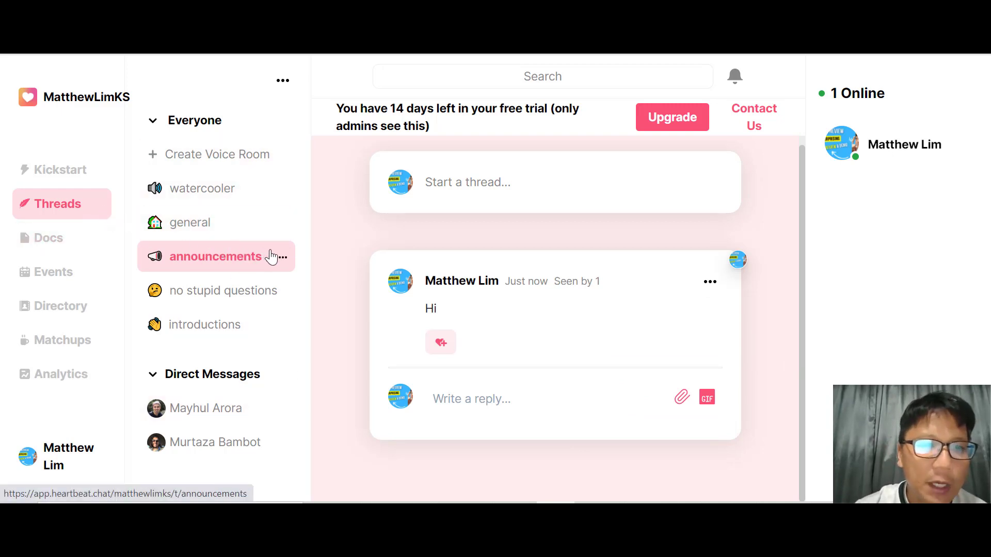
Edit the general channel and submit its settings unchanged
{"action": "left_click", "coordinate": [201, 289]}
{"action": "left_click", "coordinate": [214, 326]}
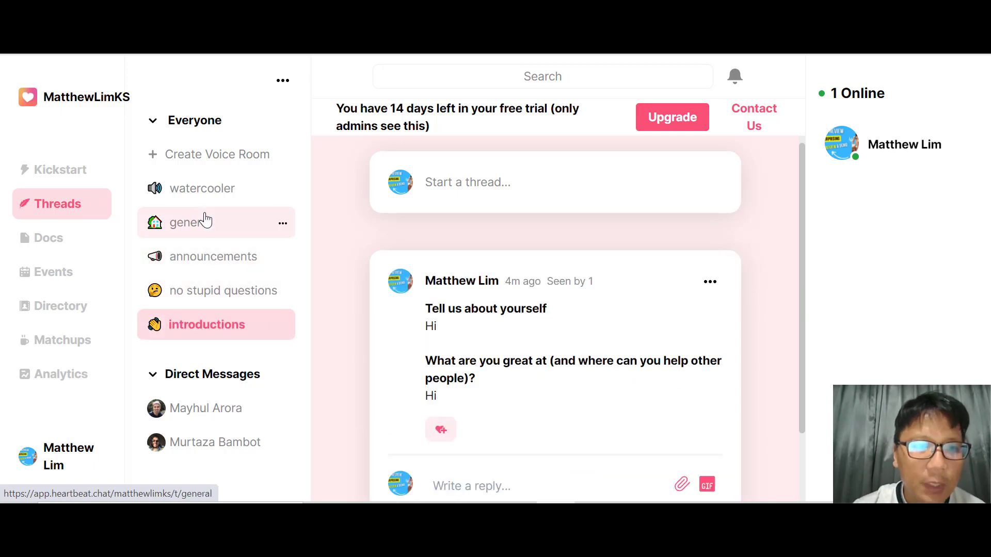
{"action": "left_click", "coordinate": [241, 233]}
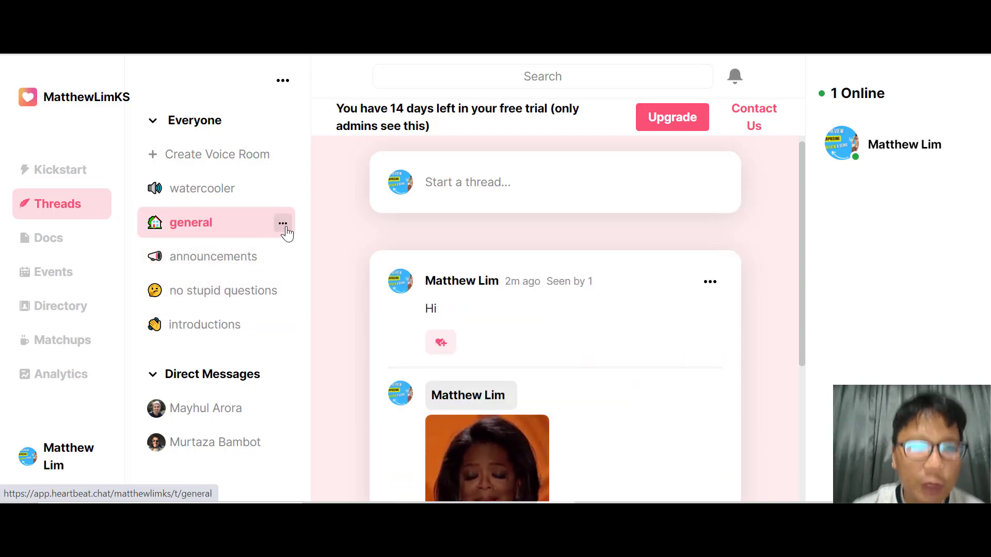
{"action": "left_click", "coordinate": [283, 225]}
{"action": "left_click", "coordinate": [226, 258]}
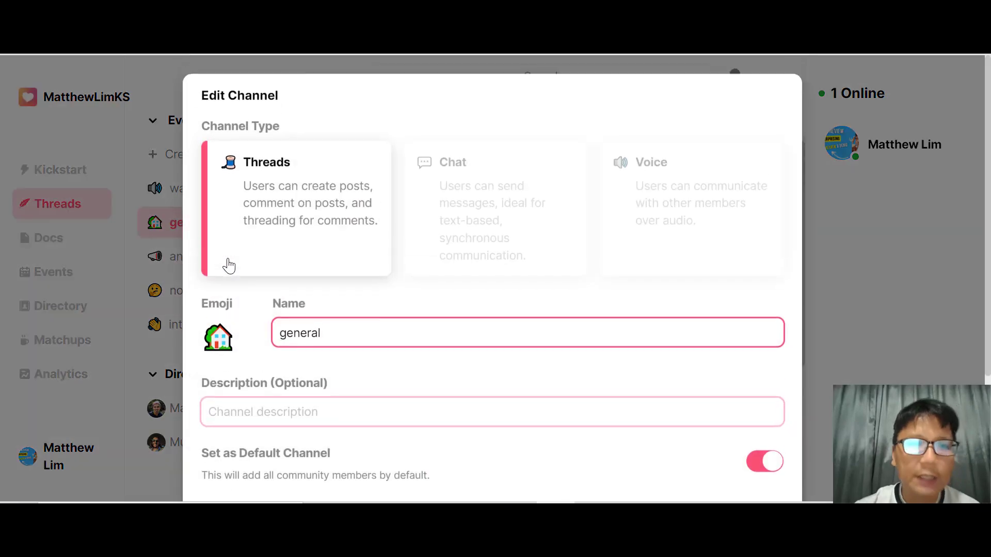
{"action": "scroll", "coordinate": [229, 266], "scroll_direction": "down", "scroll_amount": 2}
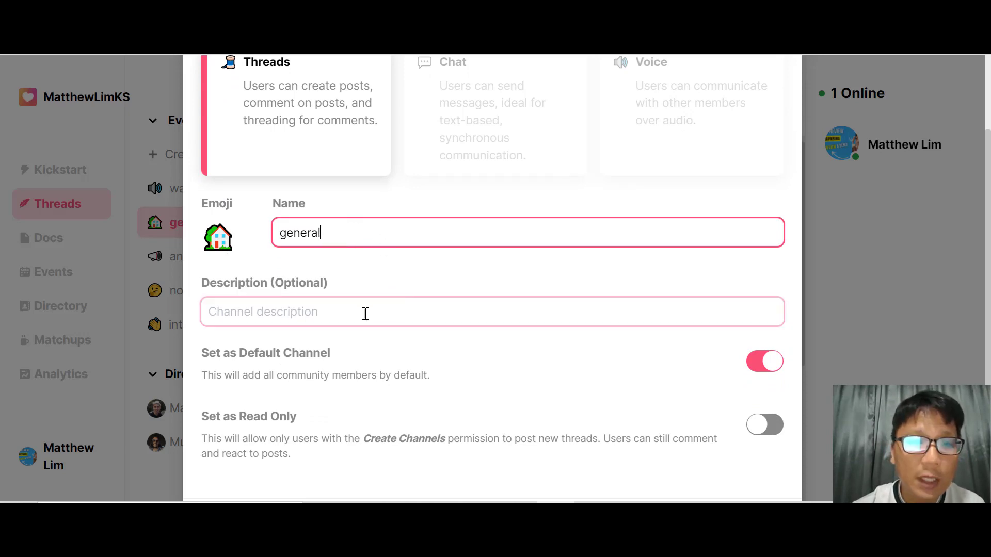
{"action": "scroll", "coordinate": [350, 311], "scroll_direction": "down", "scroll_amount": 1}
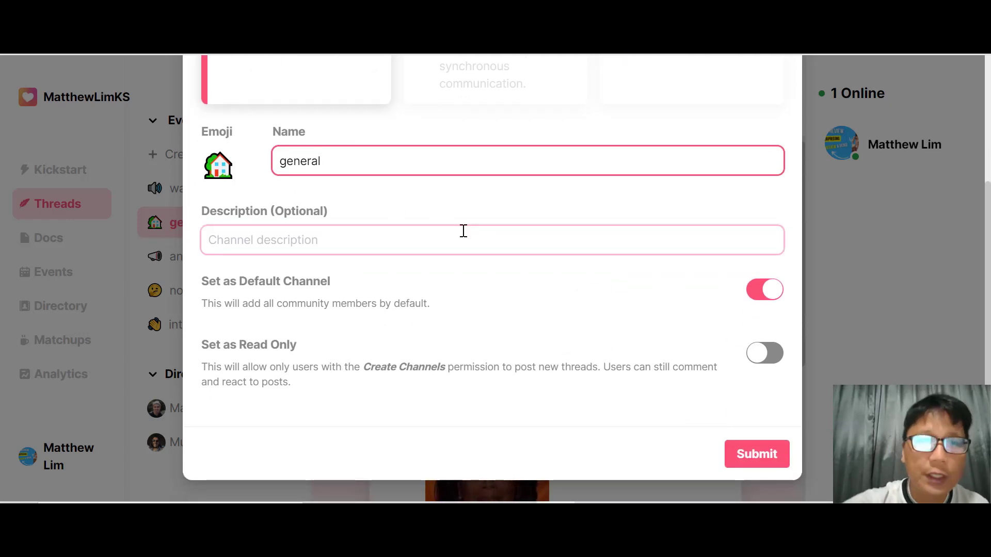
{"action": "scroll", "coordinate": [463, 230], "scroll_direction": "up", "scroll_amount": 3}
{"action": "scroll", "coordinate": [497, 217], "scroll_direction": "down", "scroll_amount": 3}
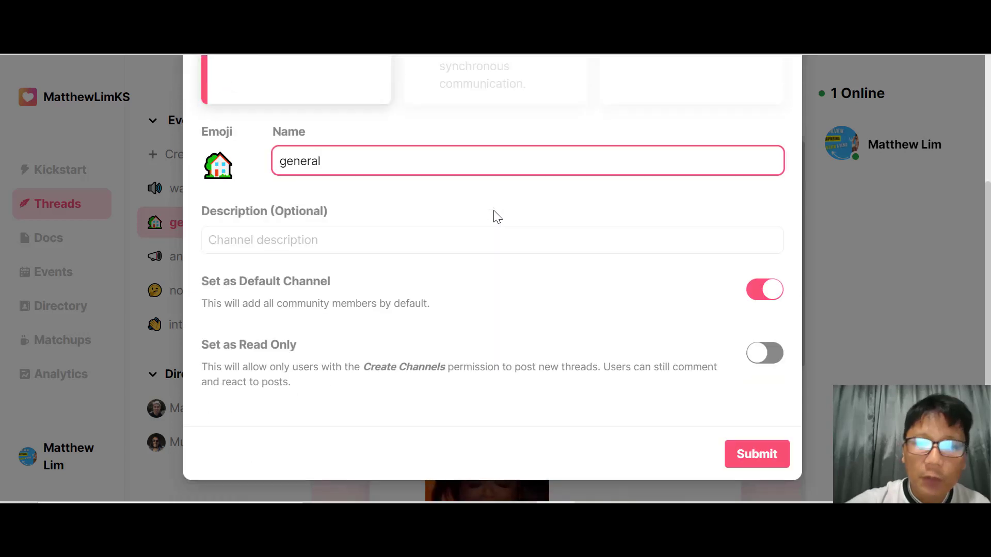
{"action": "left_click", "coordinate": [754, 459]}
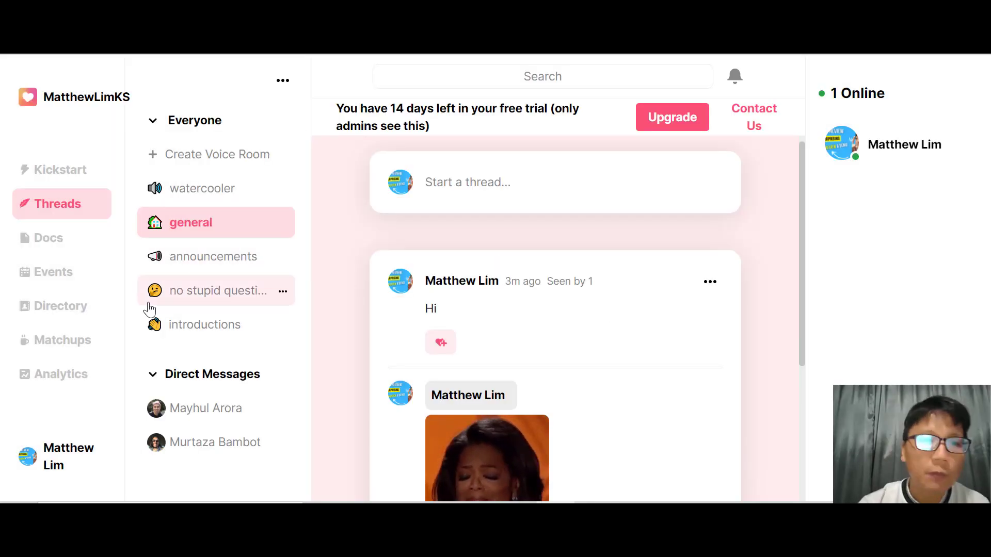
Edit the announcements channel and submit its settings unchanged
{"action": "left_click", "coordinate": [283, 258]}
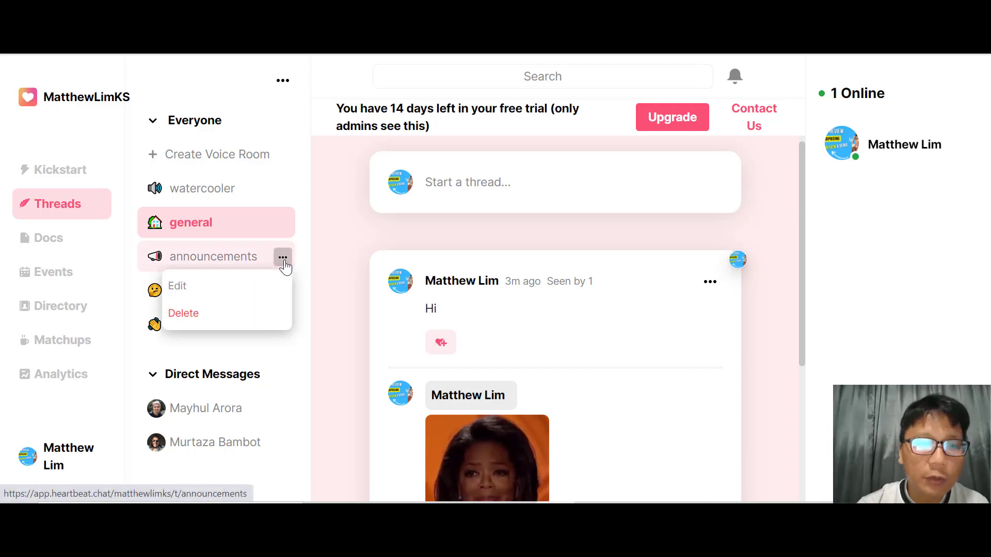
{"action": "left_click", "coordinate": [217, 289]}
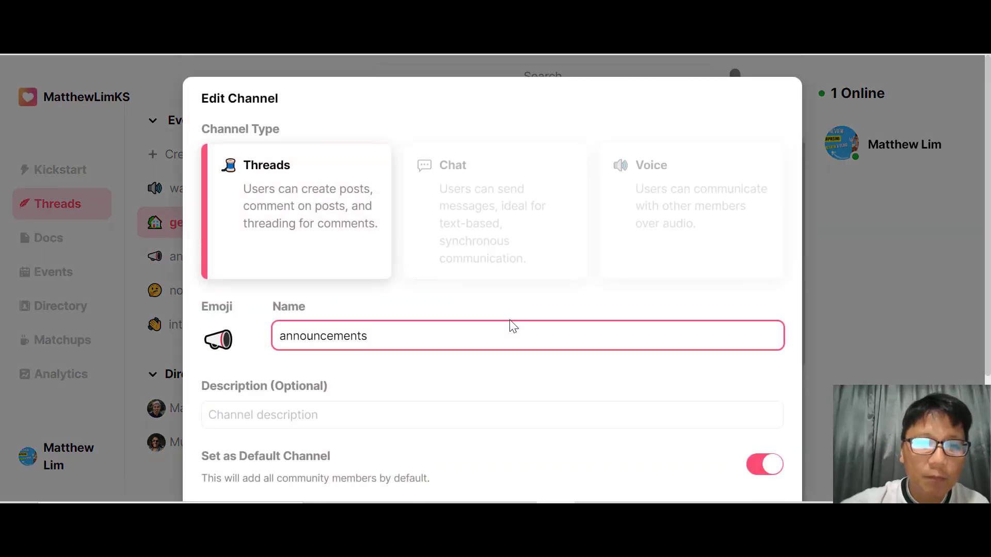
{"action": "scroll", "coordinate": [430, 216], "scroll_direction": "down", "scroll_amount": 3}
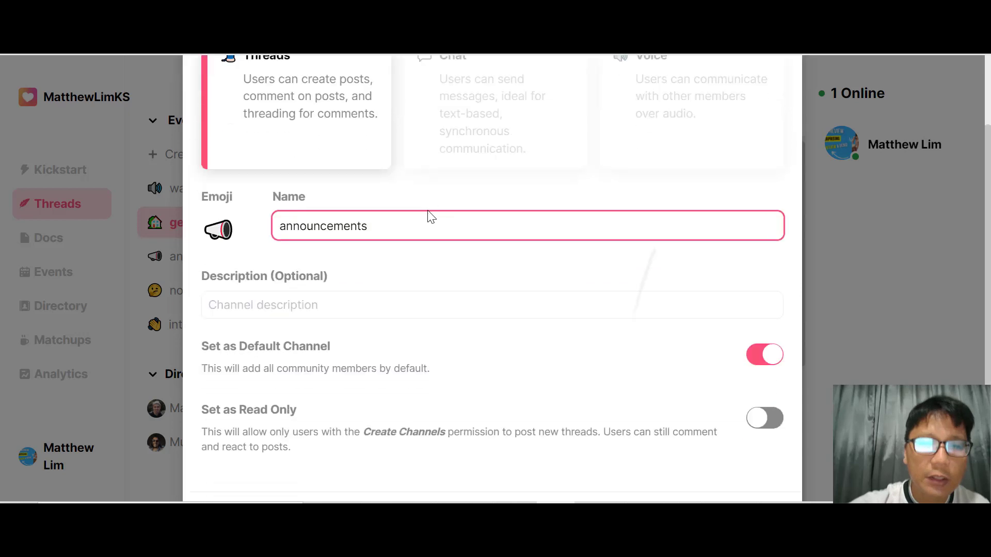
{"action": "left_click", "coordinate": [756, 463]}
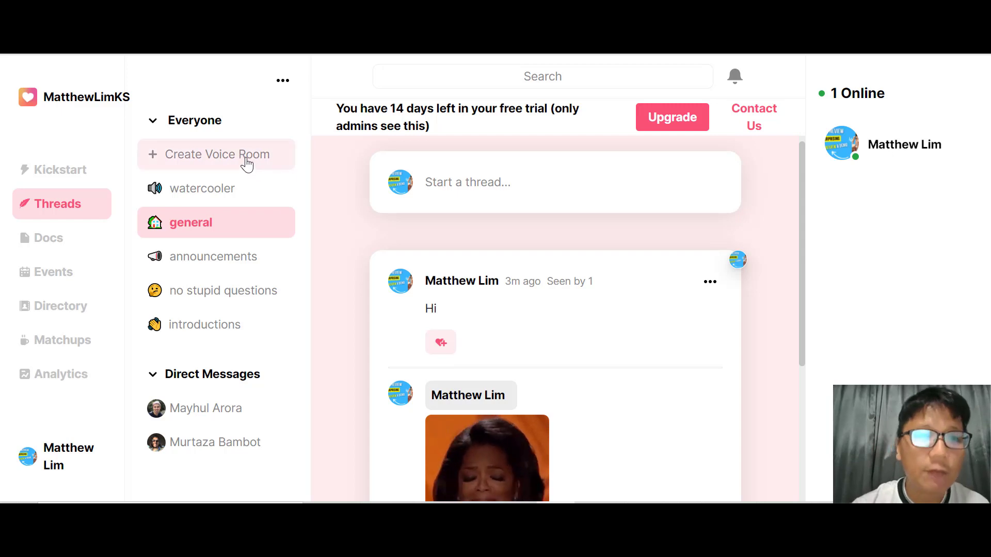
{"action": "left_click", "coordinate": [227, 200]}
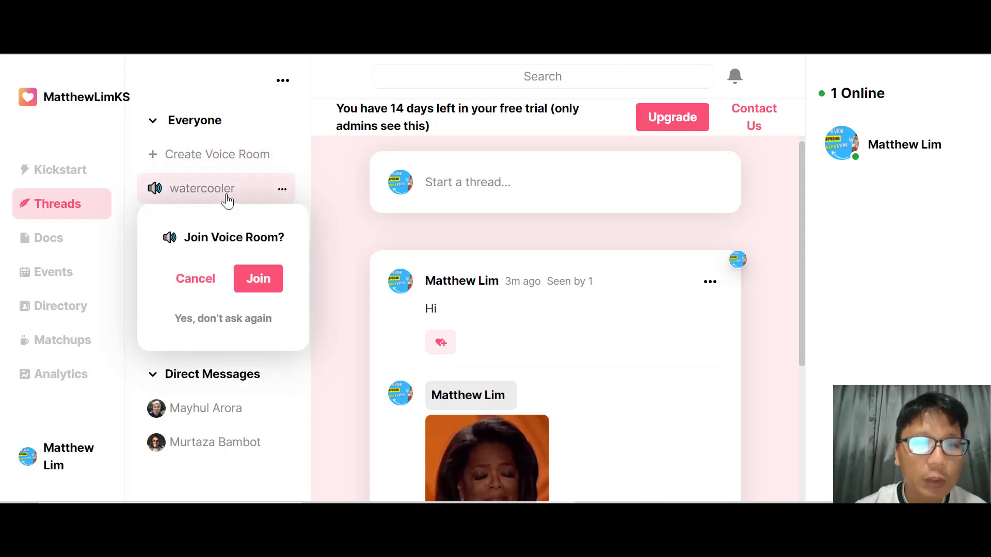
{"action": "left_click", "coordinate": [333, 230]}
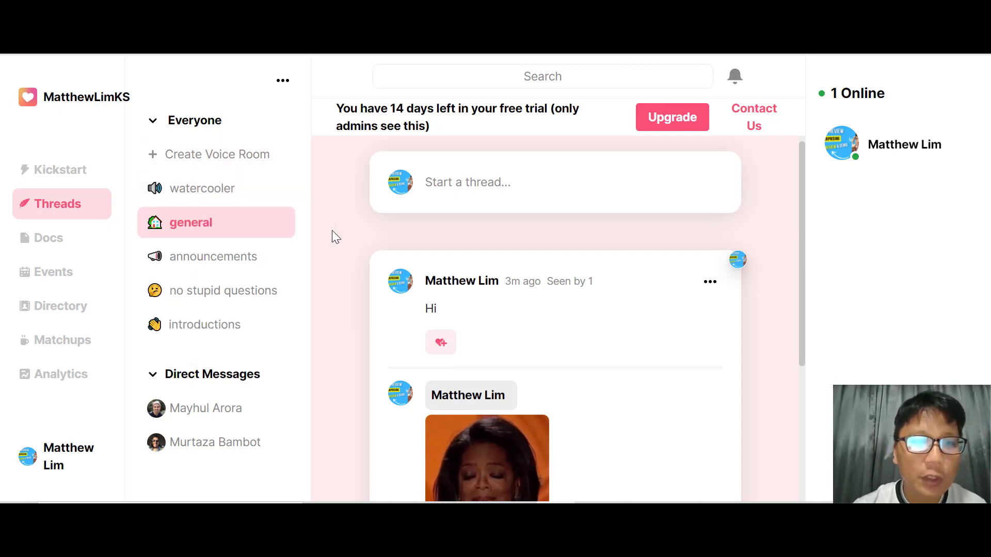
{"action": "left_click", "coordinate": [210, 191]}
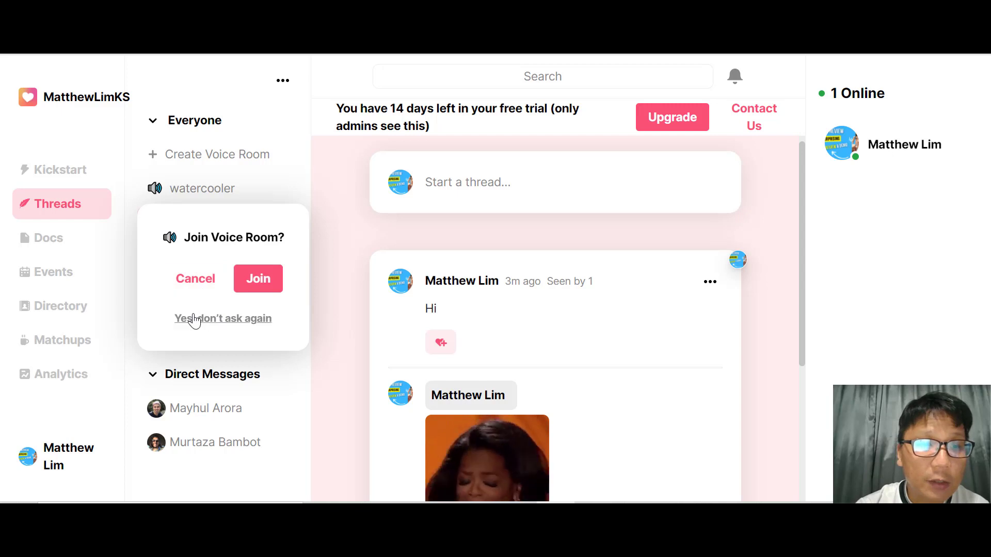
{"action": "left_click", "coordinate": [270, 279]}
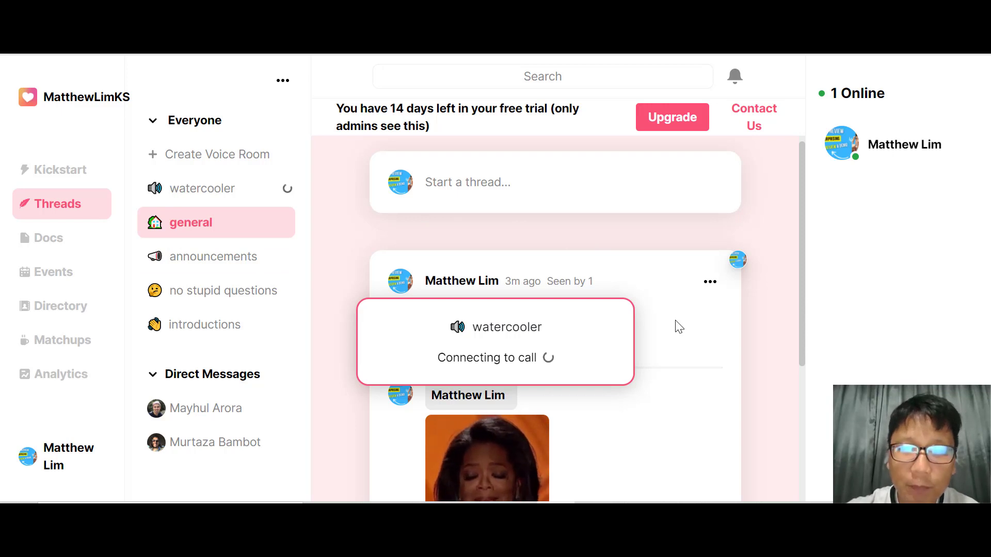
{"action": "scroll", "coordinate": [675, 326], "scroll_direction": "down", "scroll_amount": 2}
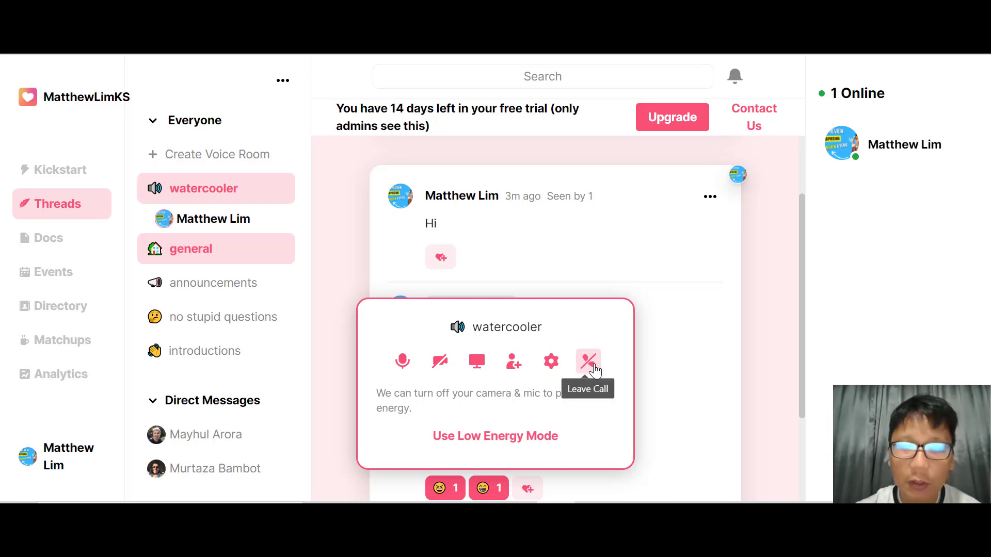
{"action": "left_click", "coordinate": [589, 364]}
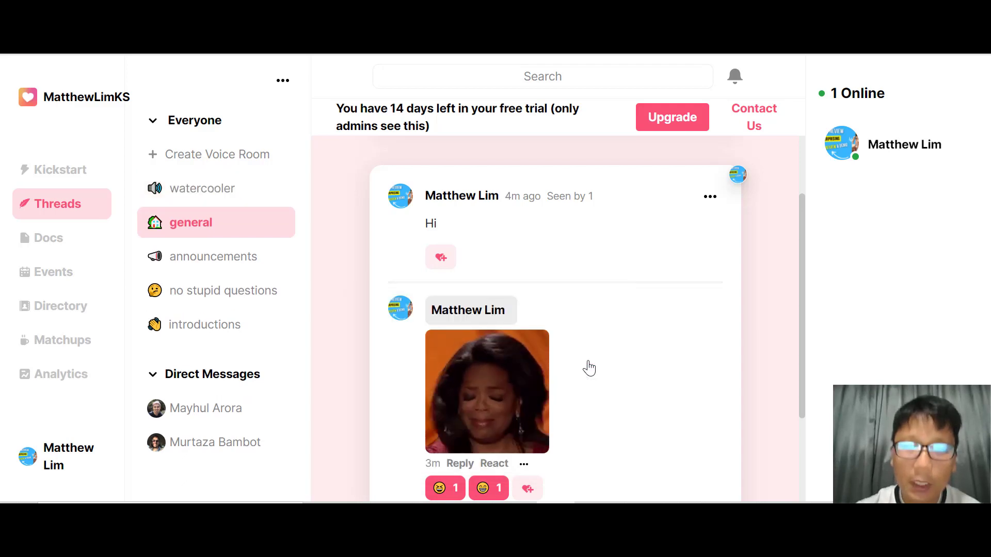
Create a voice room named 'Voice' and leave its call
{"action": "left_click", "coordinate": [223, 162]}
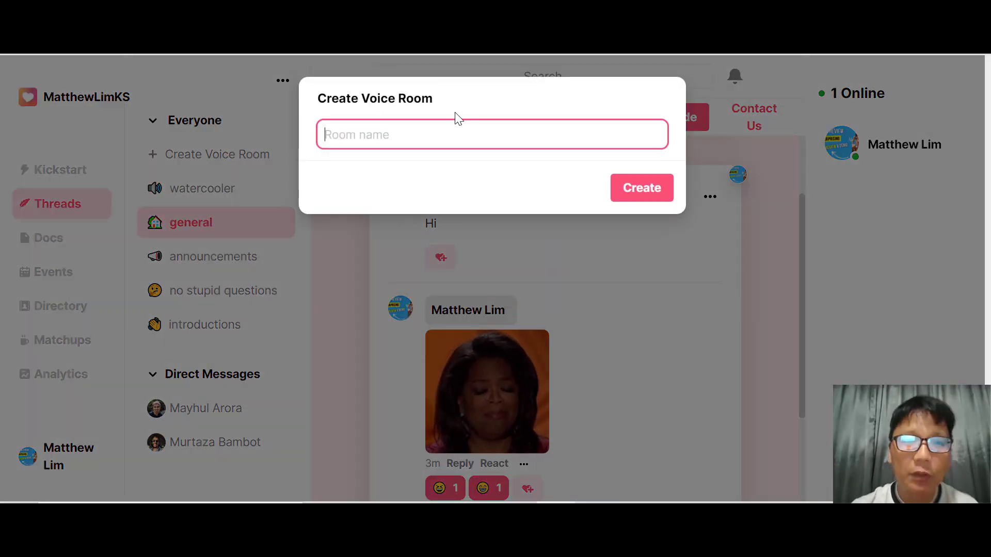
{"action": "type", "text": "Voice"}
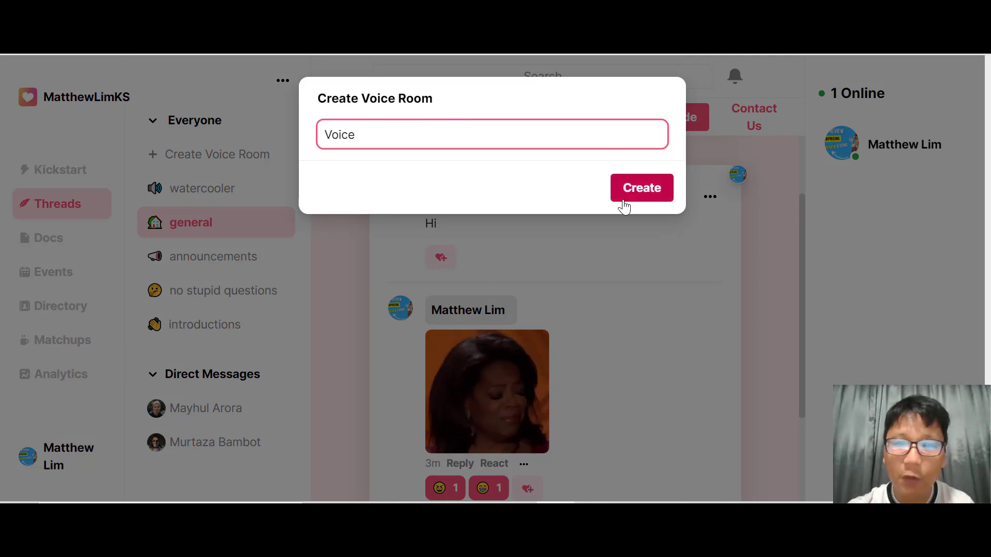
{"action": "left_click", "coordinate": [634, 196]}
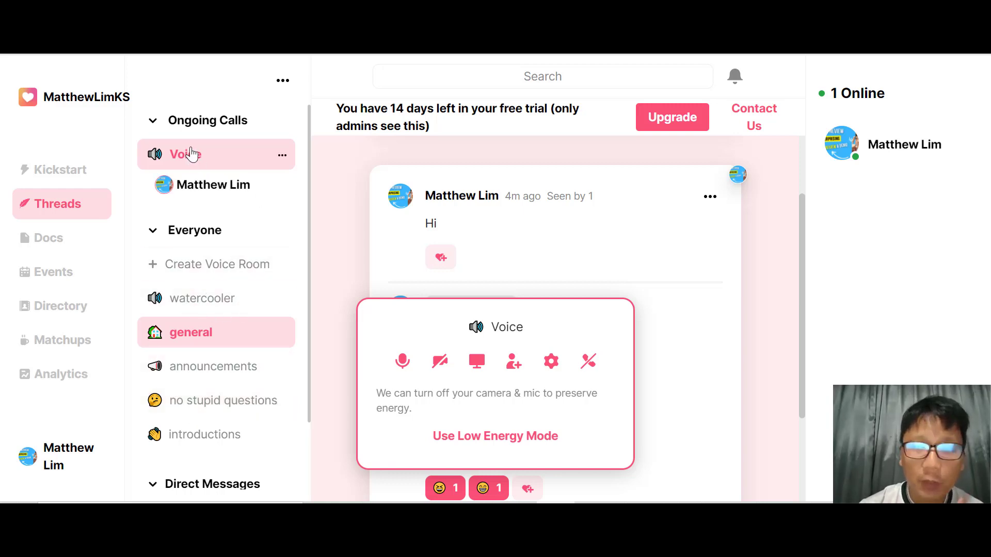
{"action": "left_click", "coordinate": [582, 366]}
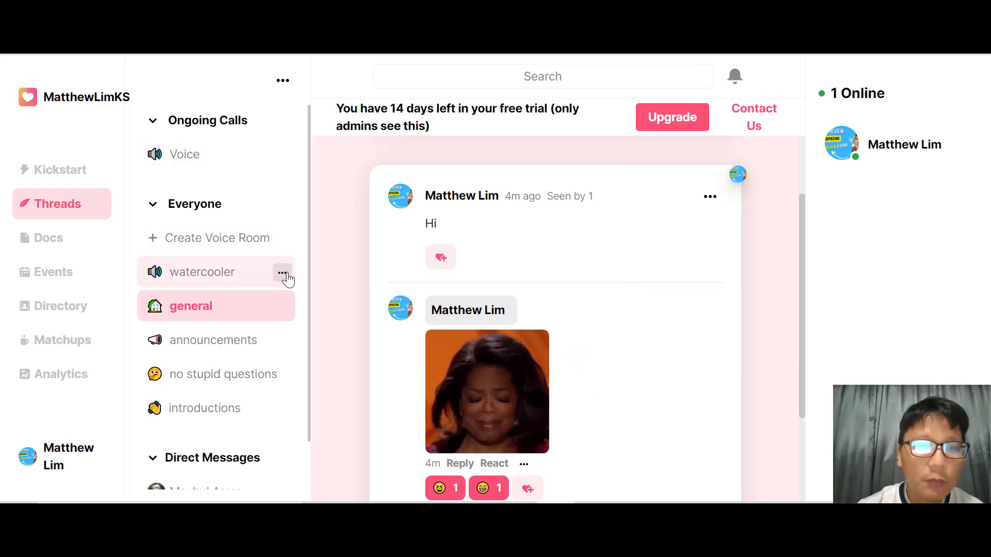
Resubmit the watercooler room's settings after toggling the attendee limit and private options
{"action": "left_click", "coordinate": [283, 275]}
{"action": "left_click", "coordinate": [209, 310]}
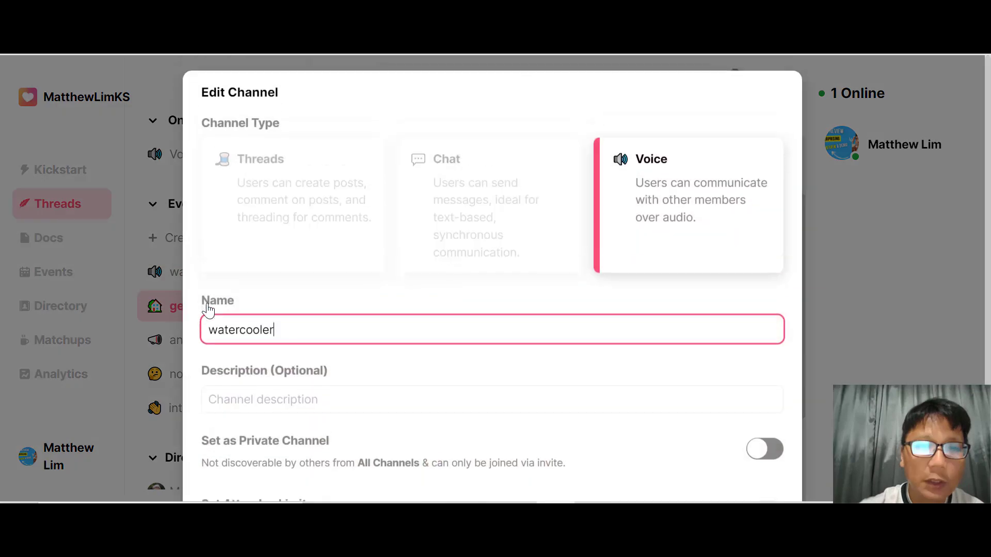
{"action": "scroll", "coordinate": [208, 310], "scroll_direction": "down", "scroll_amount": 3}
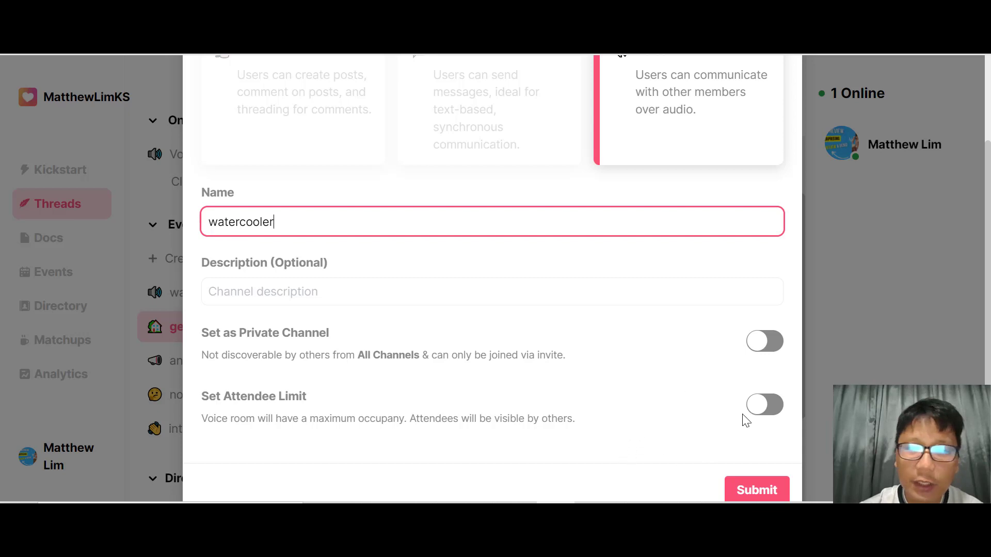
{"action": "left_click", "coordinate": [770, 407]}
{"action": "scroll", "coordinate": [770, 409], "scroll_direction": "down", "scroll_amount": 2}
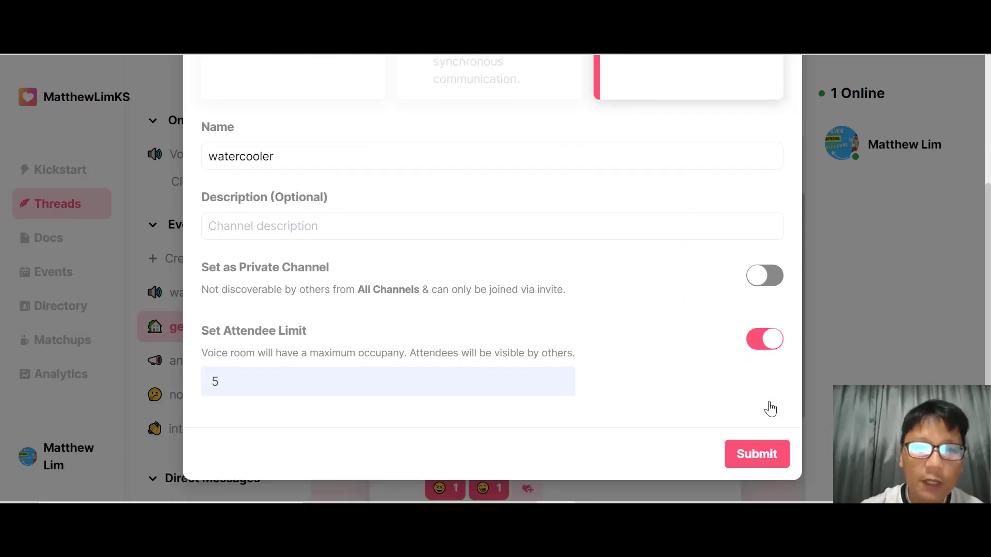
{"action": "left_click", "coordinate": [766, 277]}
{"action": "left_click", "coordinate": [317, 340]}
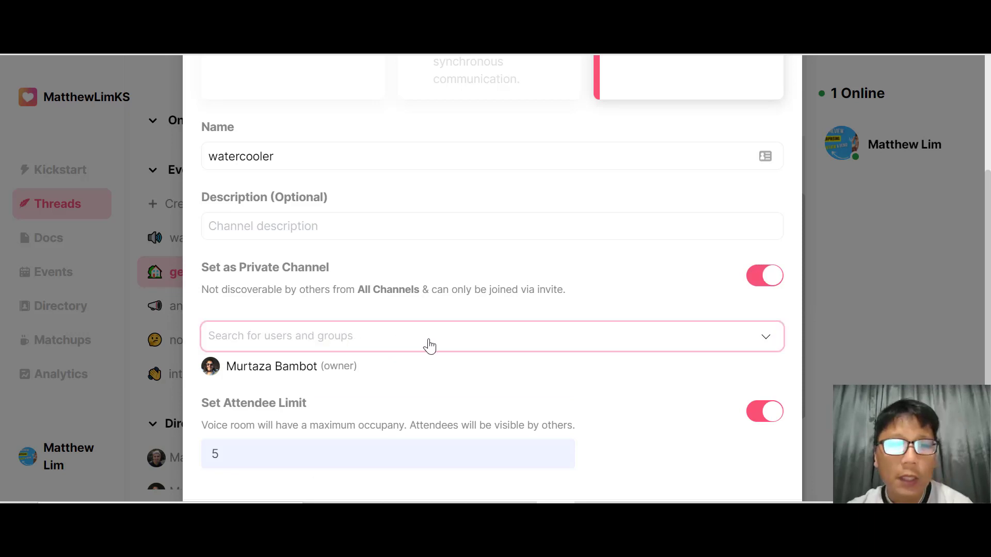
{"action": "scroll", "coordinate": [516, 340], "scroll_direction": "down", "scroll_amount": 2}
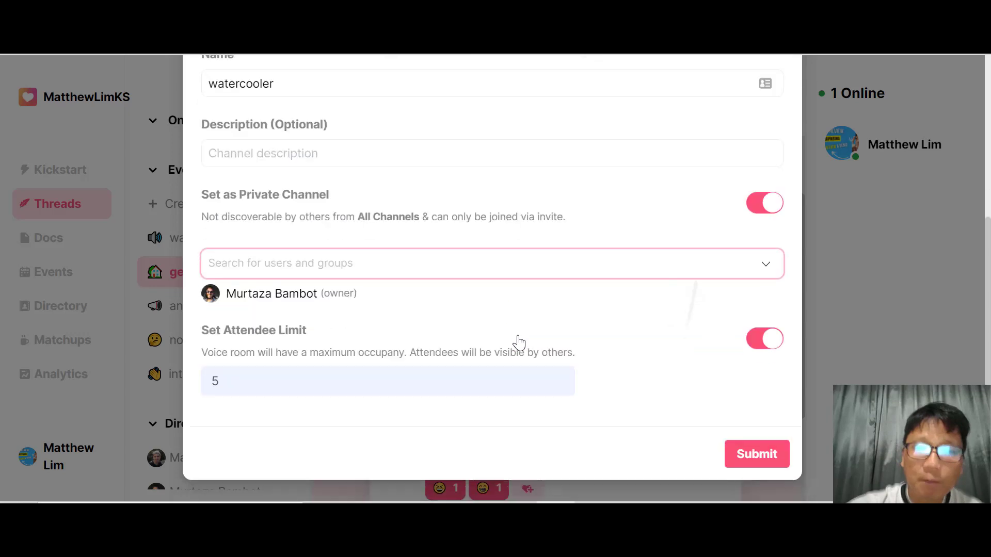
{"action": "key", "text": "Return"}
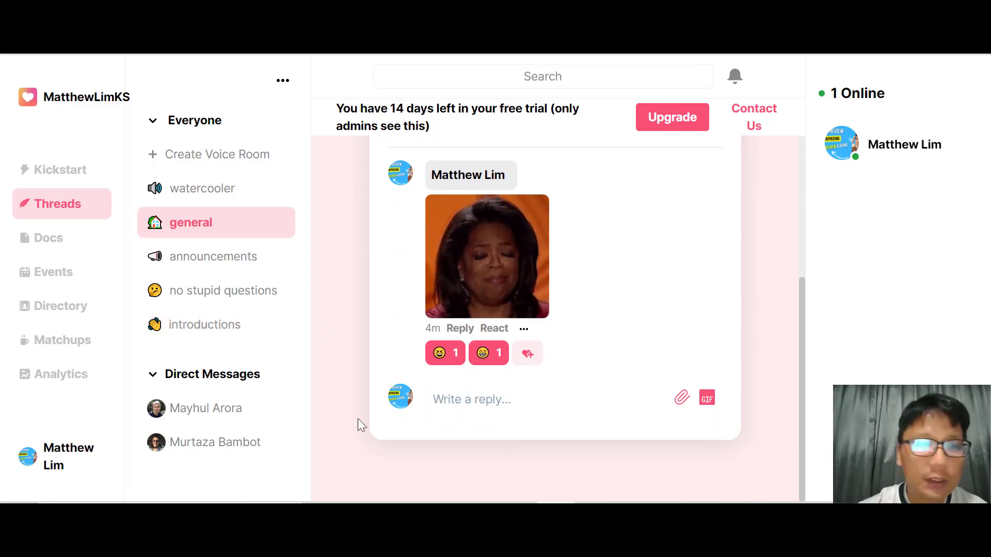
Look through the Docs section's Code of Conduct template, then go to Events
{"action": "left_click", "coordinate": [54, 244]}
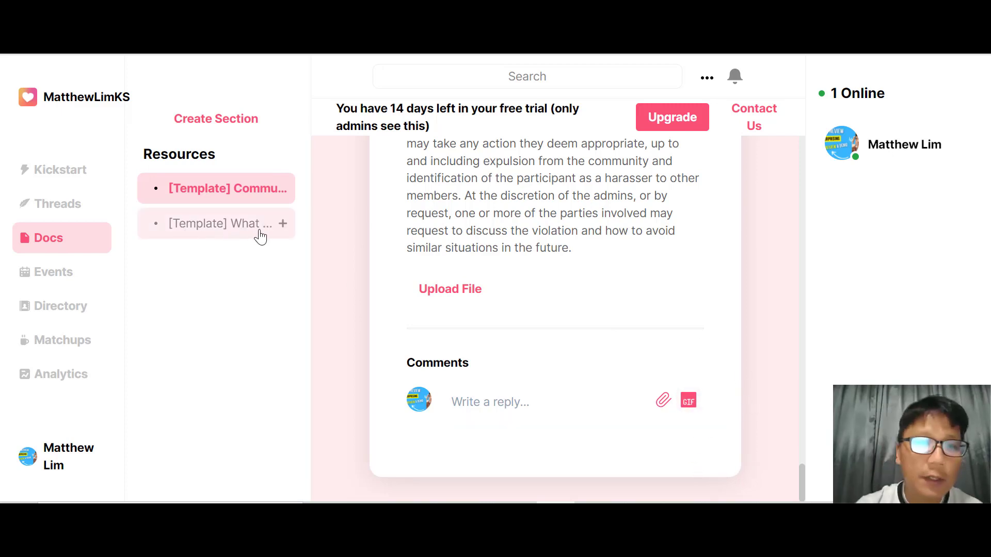
{"action": "left_click", "coordinate": [64, 274]}
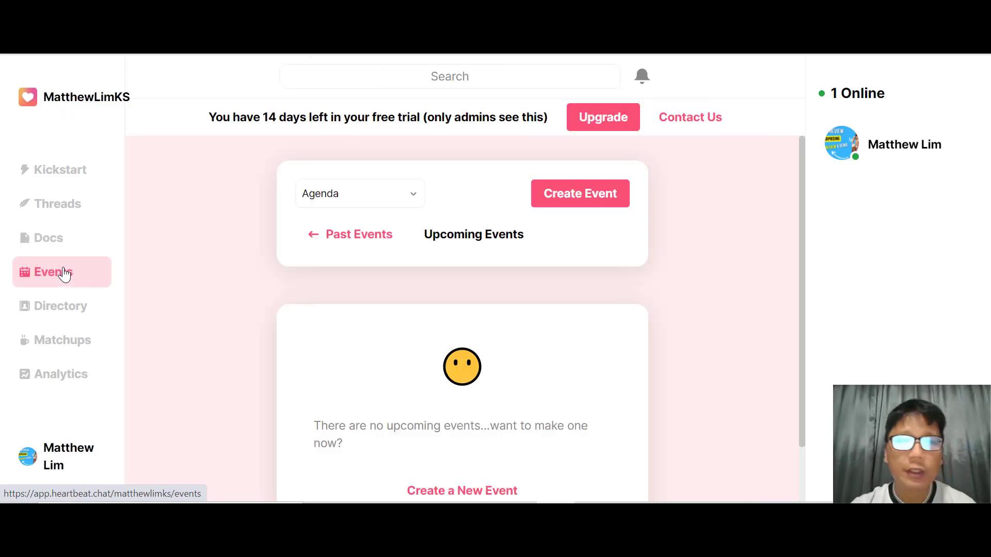
Check calendar views and past events, return to upcoming events, and start a new event
{"action": "left_click", "coordinate": [414, 198]}
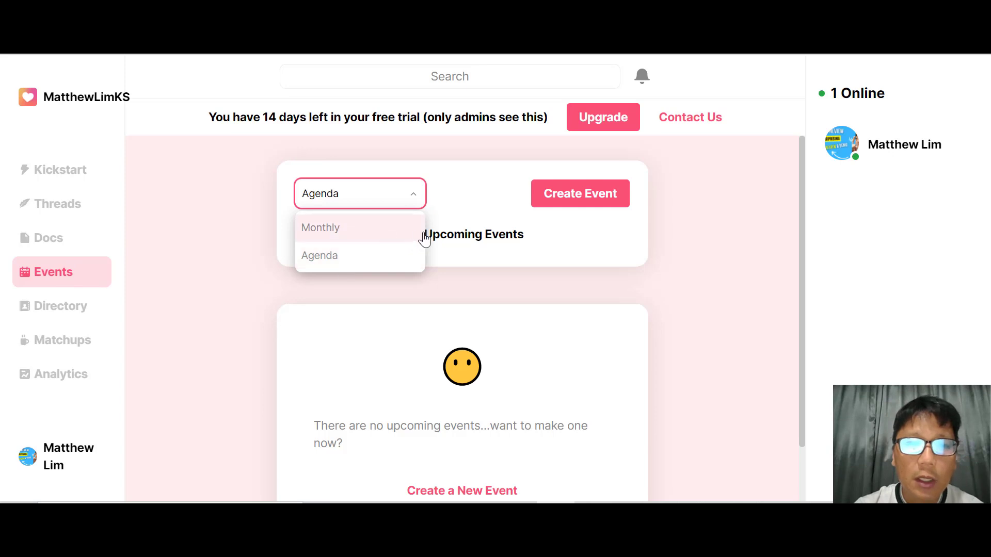
{"action": "left_click", "coordinate": [488, 181]}
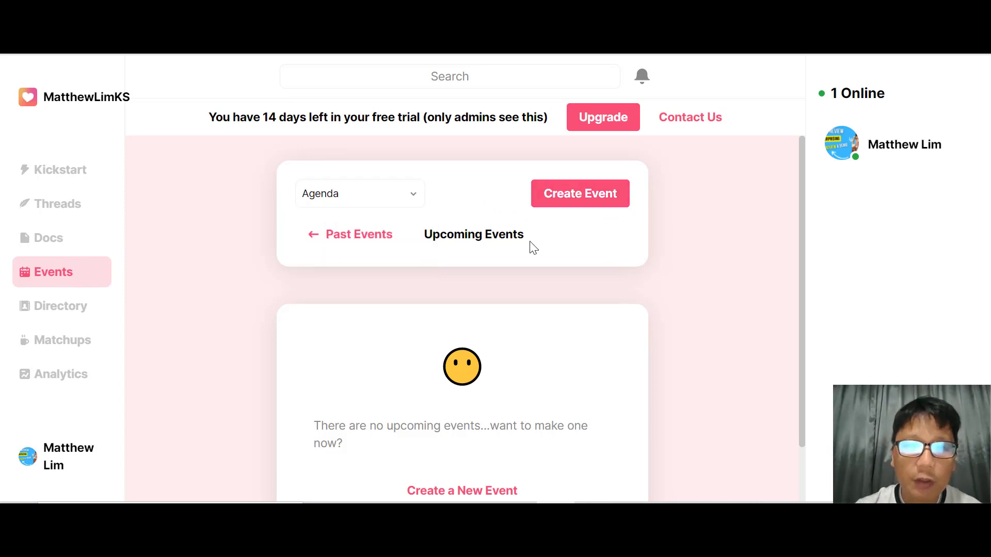
{"action": "left_click", "coordinate": [338, 243]}
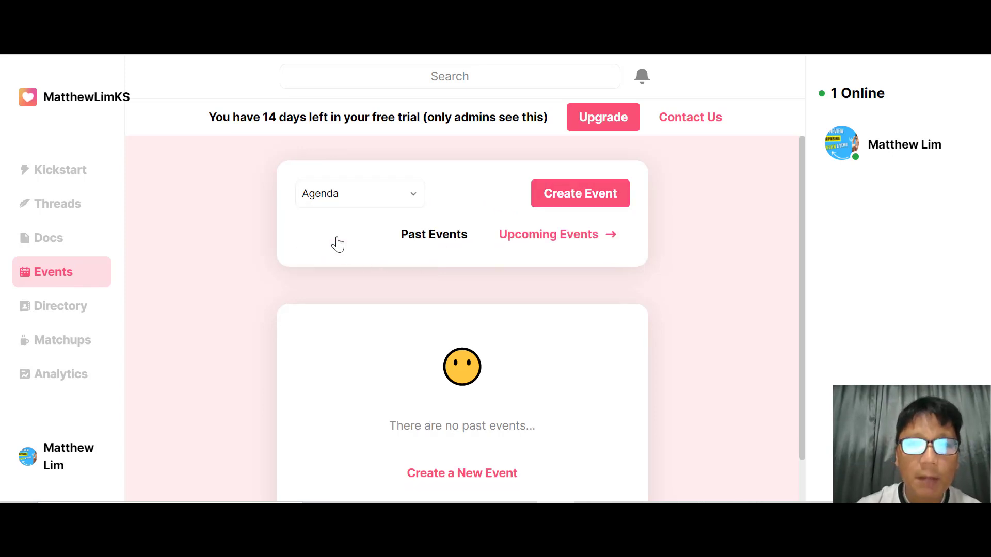
{"action": "left_click", "coordinate": [532, 237]}
{"action": "scroll", "coordinate": [534, 238], "scroll_direction": "down", "scroll_amount": 2}
{"action": "scroll", "coordinate": [535, 237], "scroll_direction": "up", "scroll_amount": 2}
{"action": "key", "text": "Return"}
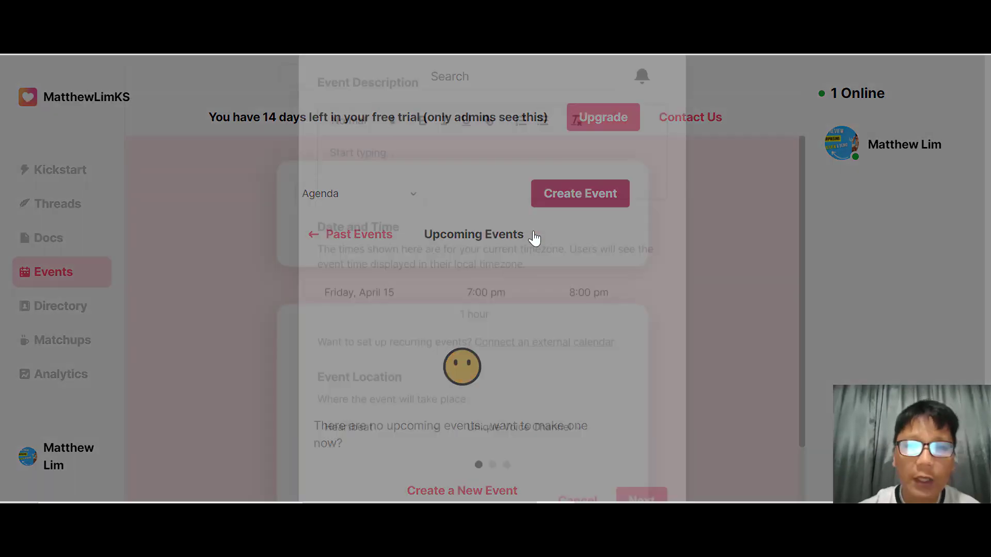
Fill the event title from an autofill suggestion and enter the description 'Hi'
{"action": "left_click", "coordinate": [504, 164]}
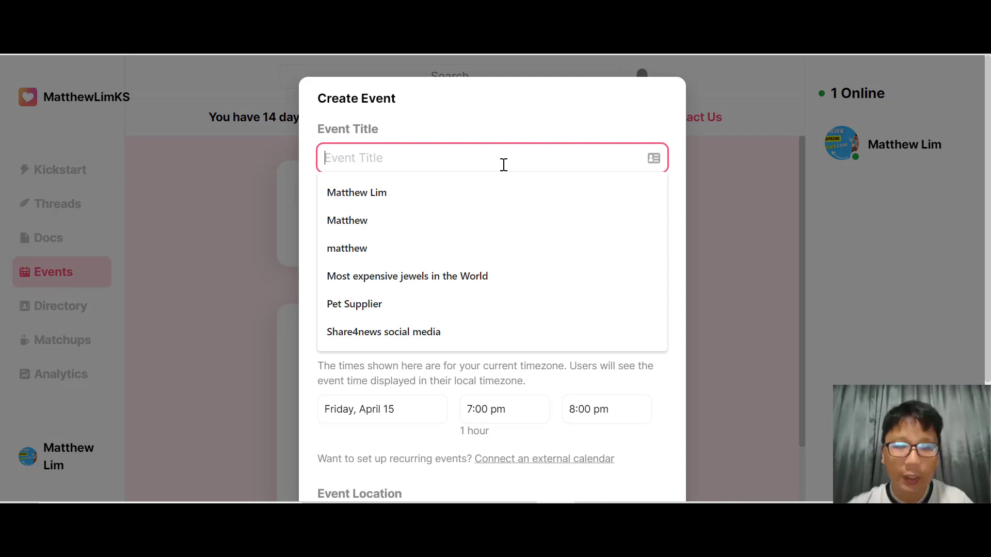
{"action": "left_click", "coordinate": [349, 223]}
{"action": "left_click", "coordinate": [443, 284]}
{"action": "type", "text": "Hi"}
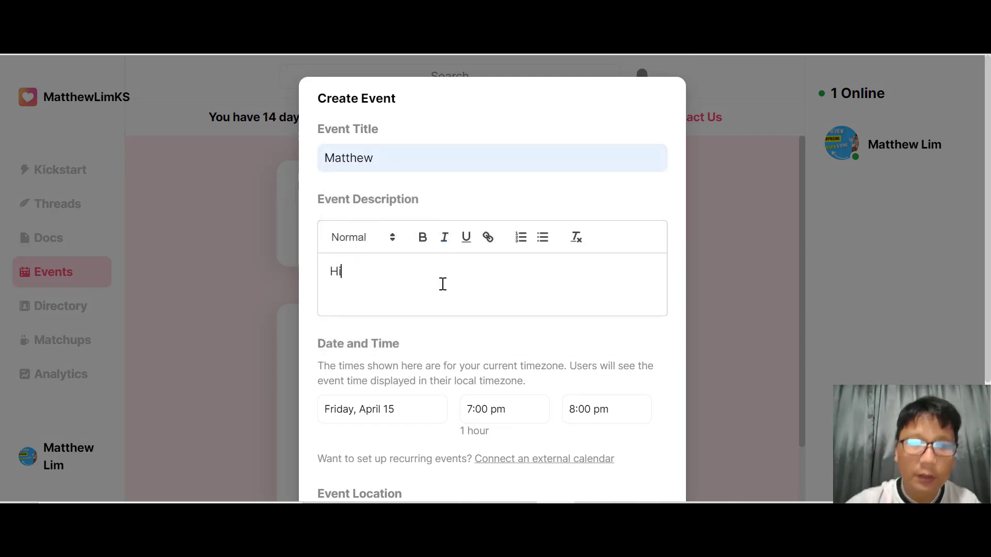
{"action": "scroll", "coordinate": [443, 284], "scroll_direction": "down", "scroll_amount": 3}
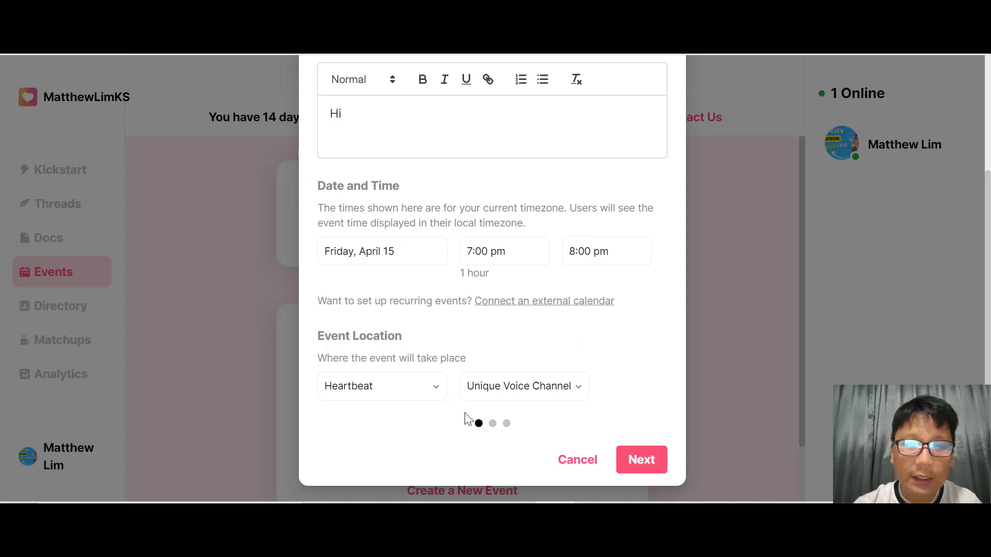
Set the event location to Heartbeat's Unique Voice Channel and continue to invites
{"action": "left_click", "coordinate": [425, 391]}
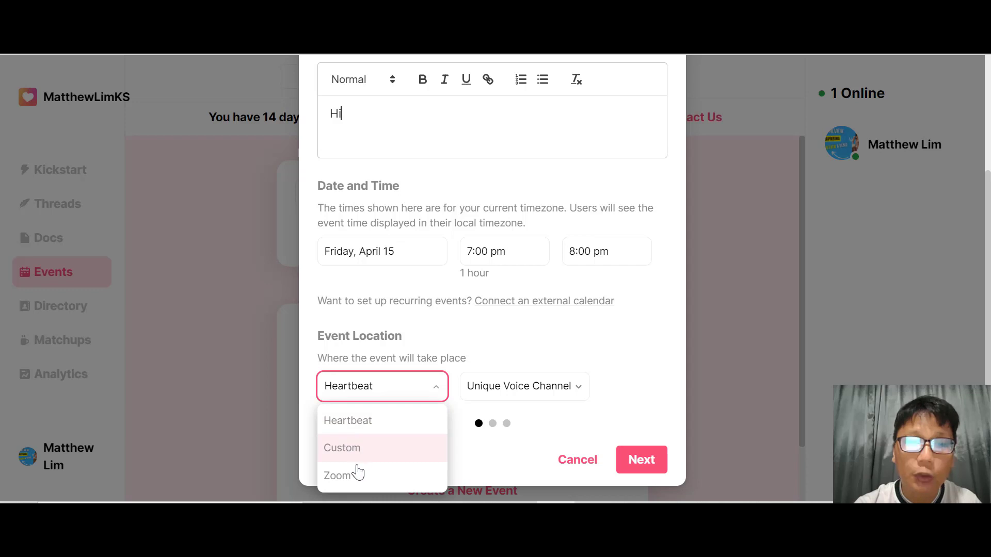
{"action": "left_click", "coordinate": [565, 391]}
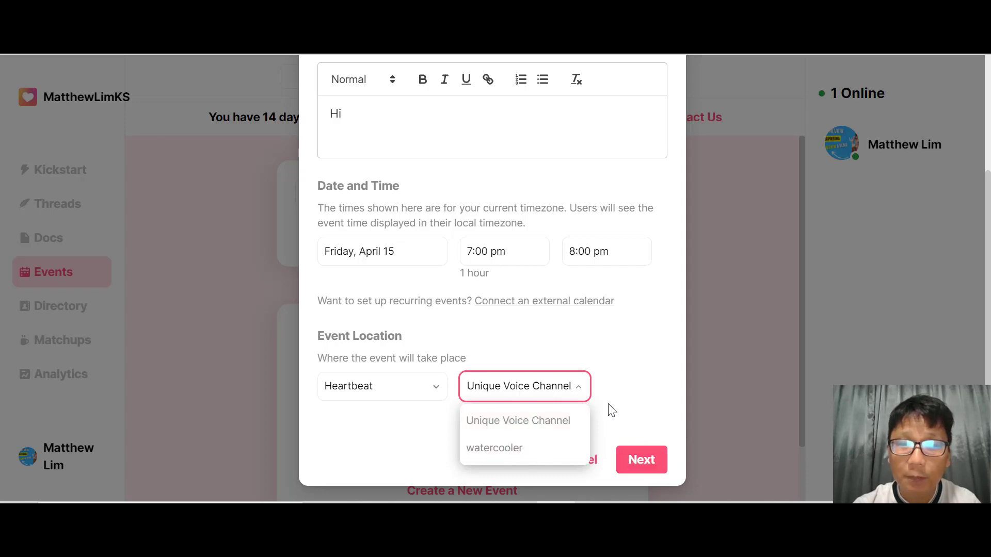
{"action": "left_click", "coordinate": [540, 420]}
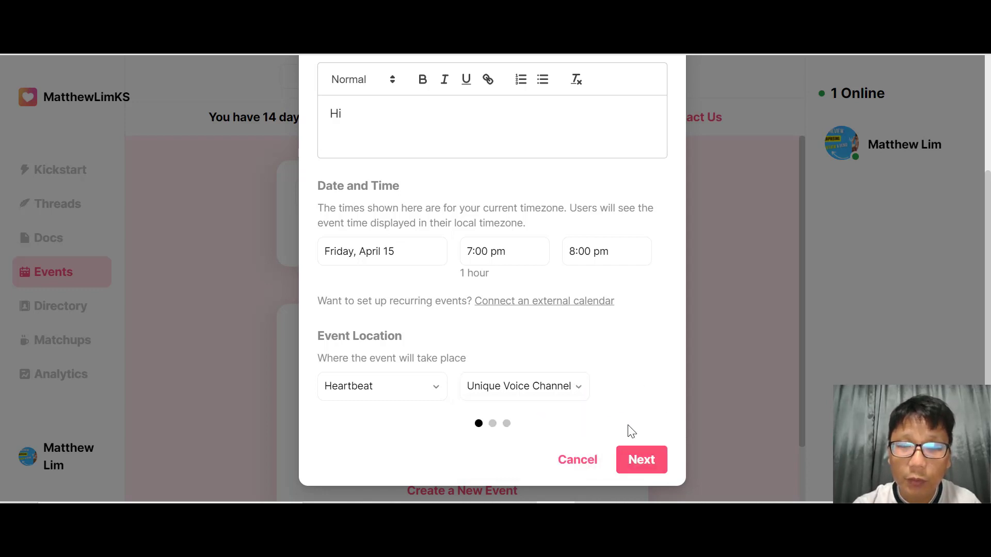
{"action": "left_click", "coordinate": [659, 476]}
{"action": "scroll", "coordinate": [659, 476], "scroll_direction": "up", "scroll_amount": 3}
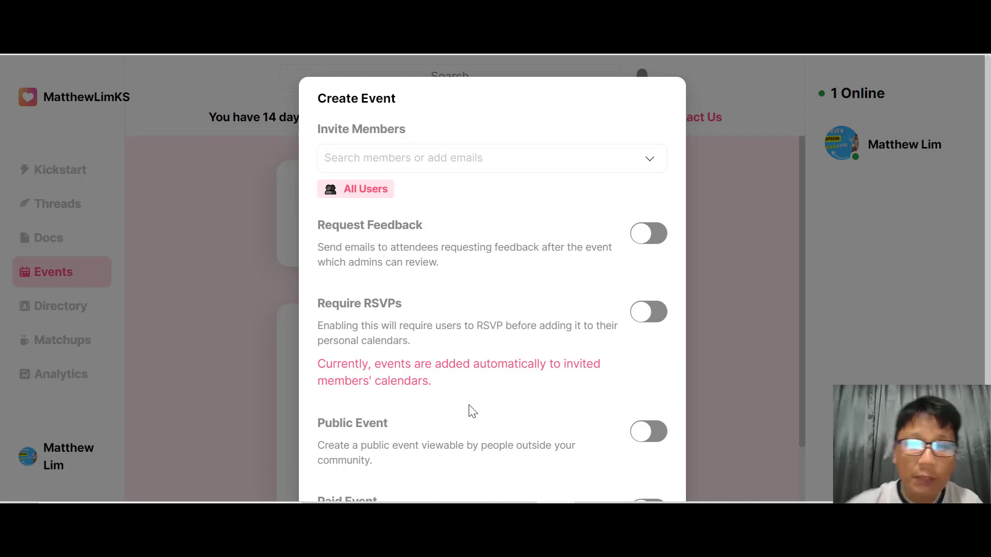
Toggle email reminders on and off, then back out and cancel the event draft
{"action": "scroll", "coordinate": [470, 408], "scroll_direction": "down", "scroll_amount": 3}
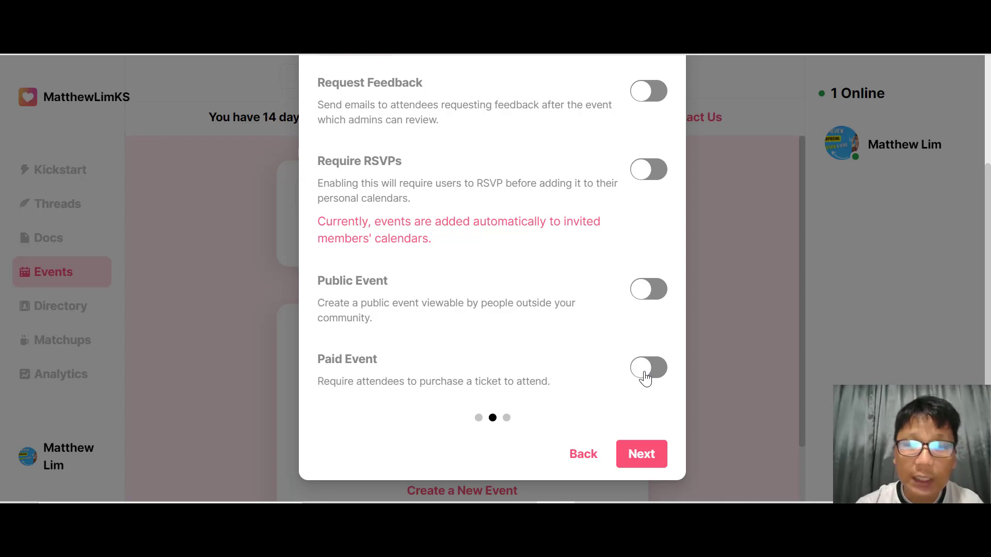
{"action": "left_click", "coordinate": [624, 462]}
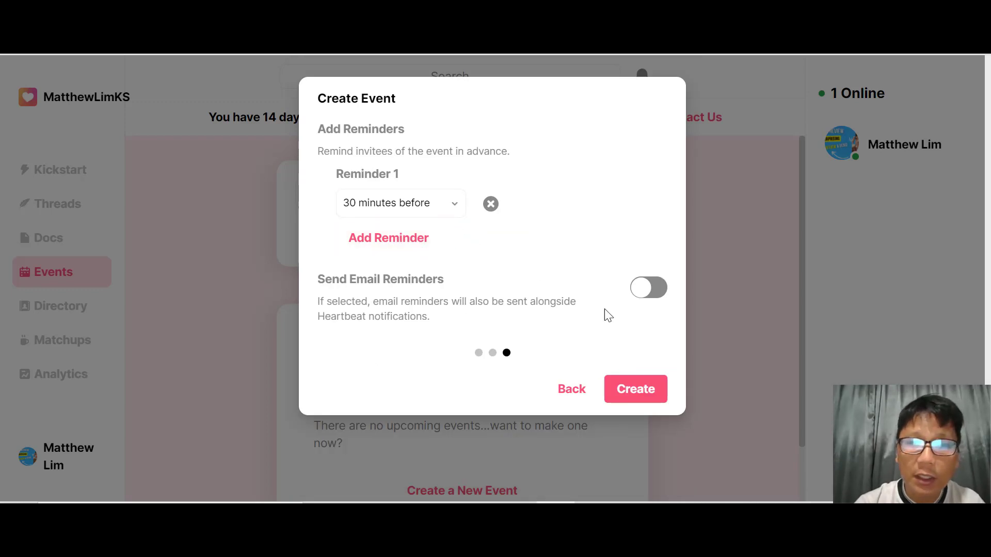
{"action": "left_click", "coordinate": [652, 290]}
{"action": "left_click", "coordinate": [651, 291]}
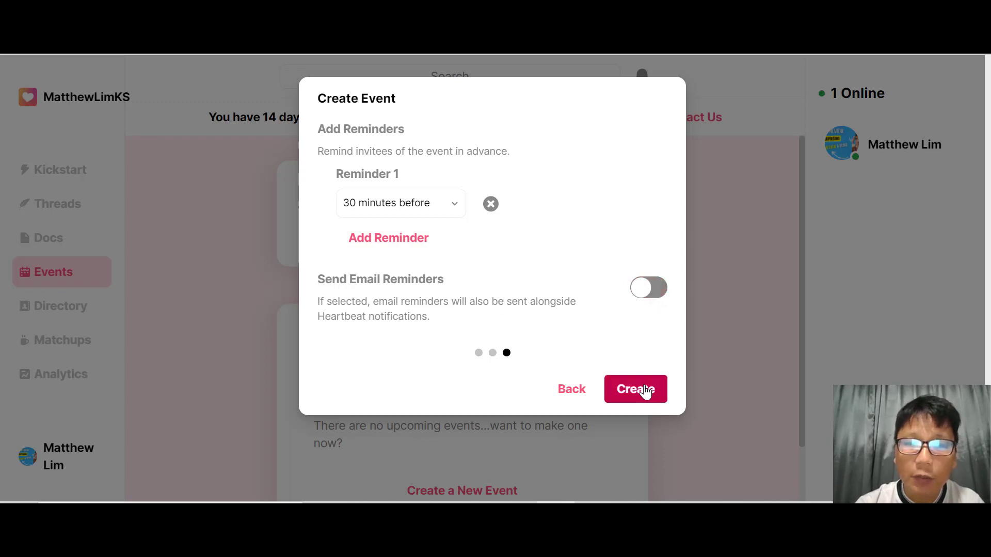
{"action": "left_click", "coordinate": [571, 389]}
{"action": "scroll", "coordinate": [561, 396], "scroll_direction": "down", "scroll_amount": 3}
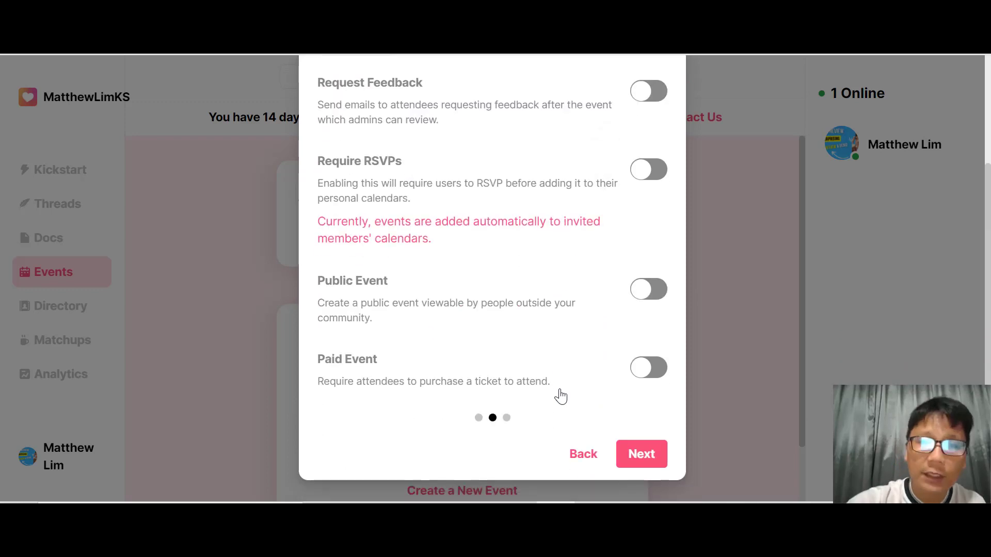
{"action": "left_click", "coordinate": [591, 457]}
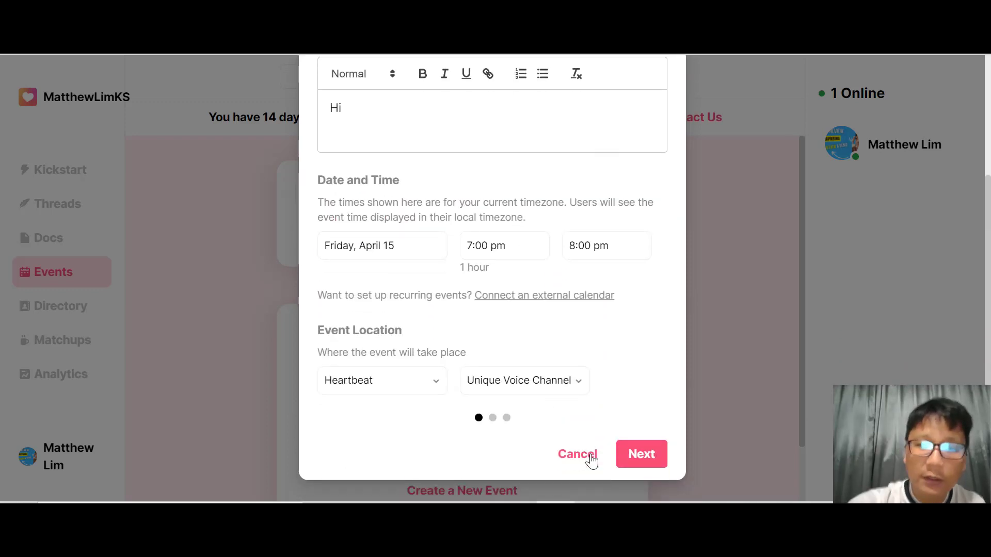
{"action": "left_click", "coordinate": [591, 458]}
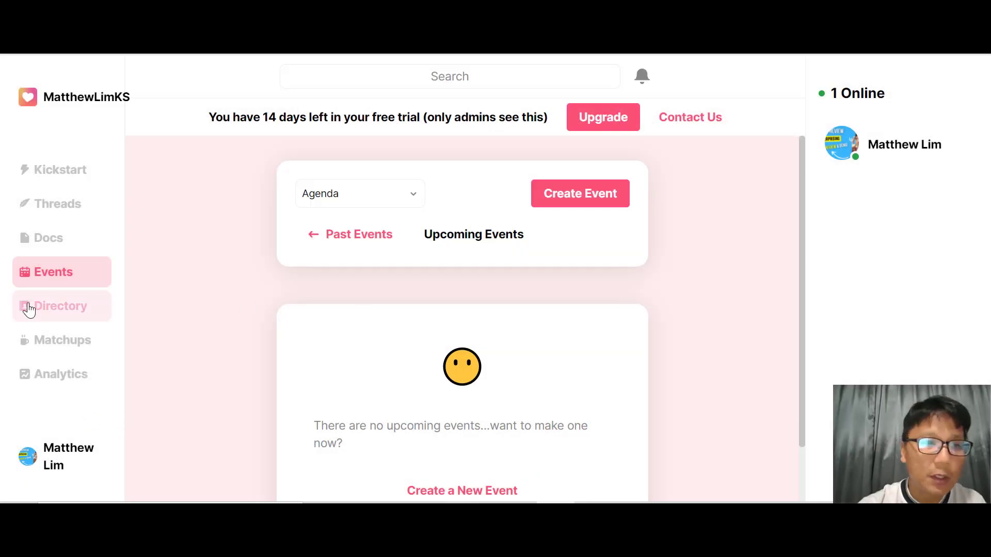
Browse the member profiles in the Directory, then open Community Matchups
{"action": "left_click", "coordinate": [51, 312]}
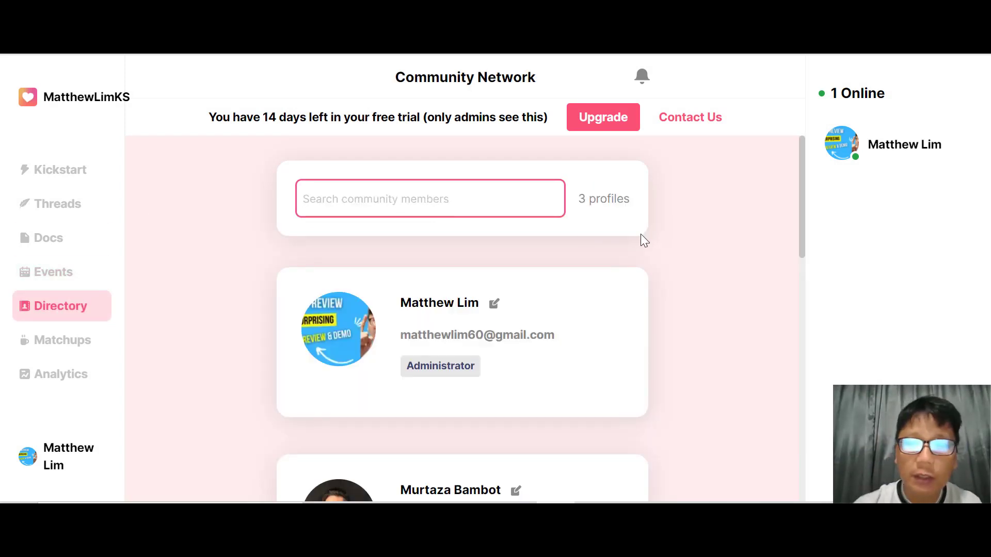
{"action": "scroll", "coordinate": [642, 235], "scroll_direction": "down", "scroll_amount": 6}
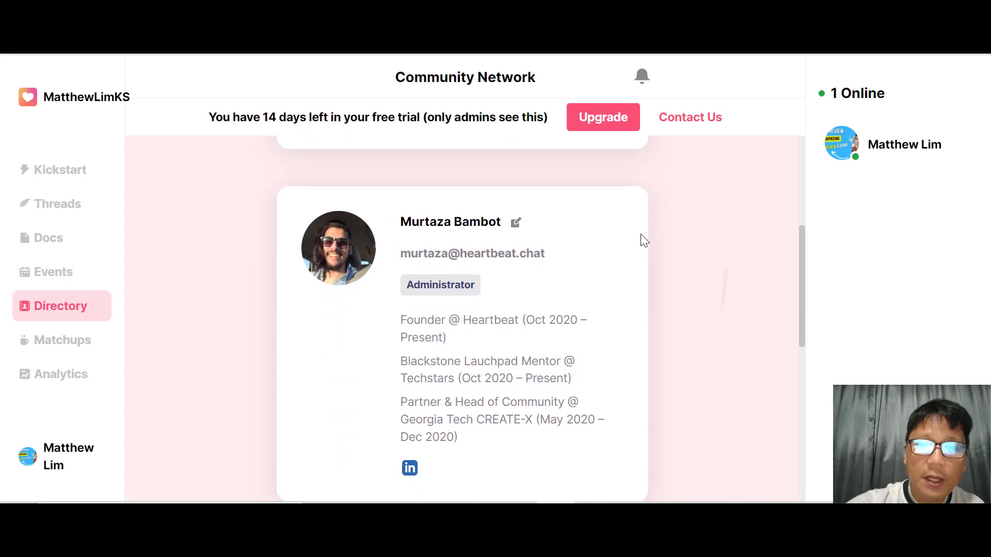
{"action": "scroll", "coordinate": [645, 240], "scroll_direction": "down", "scroll_amount": 1}
{"action": "scroll", "coordinate": [644, 240], "scroll_direction": "up", "scroll_amount": 1}
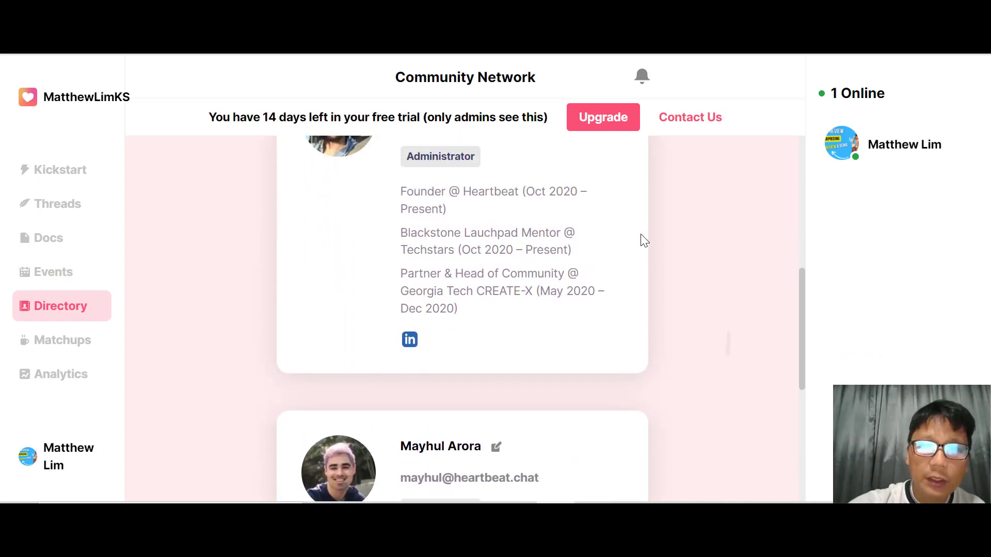
{"action": "scroll", "coordinate": [644, 240], "scroll_direction": "down", "scroll_amount": 4}
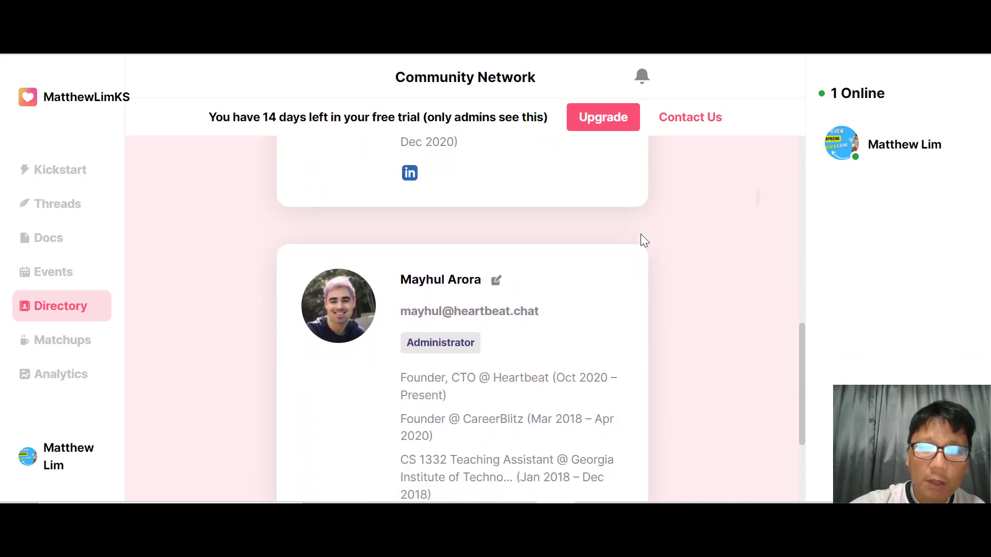
{"action": "scroll", "coordinate": [644, 240], "scroll_direction": "up", "scroll_amount": 9}
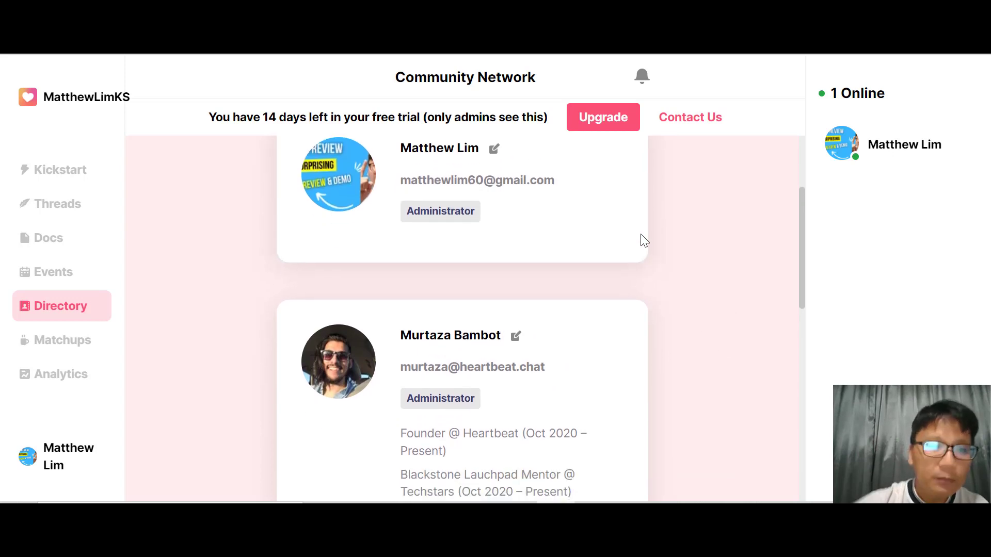
{"action": "left_click", "coordinate": [104, 339]}
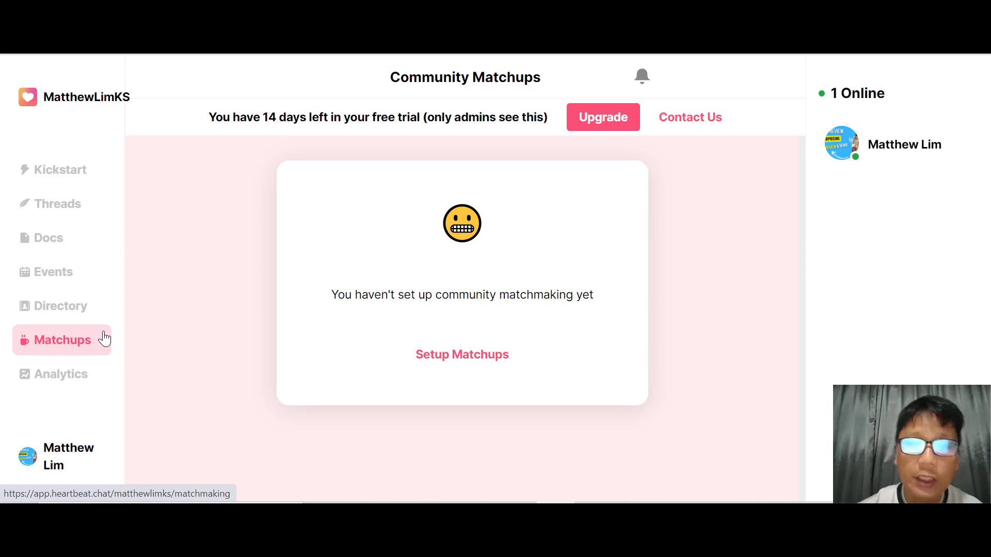
Opt two members in to weekly matchups and advance to Matchmaking Settings
{"action": "left_click", "coordinate": [471, 355]}
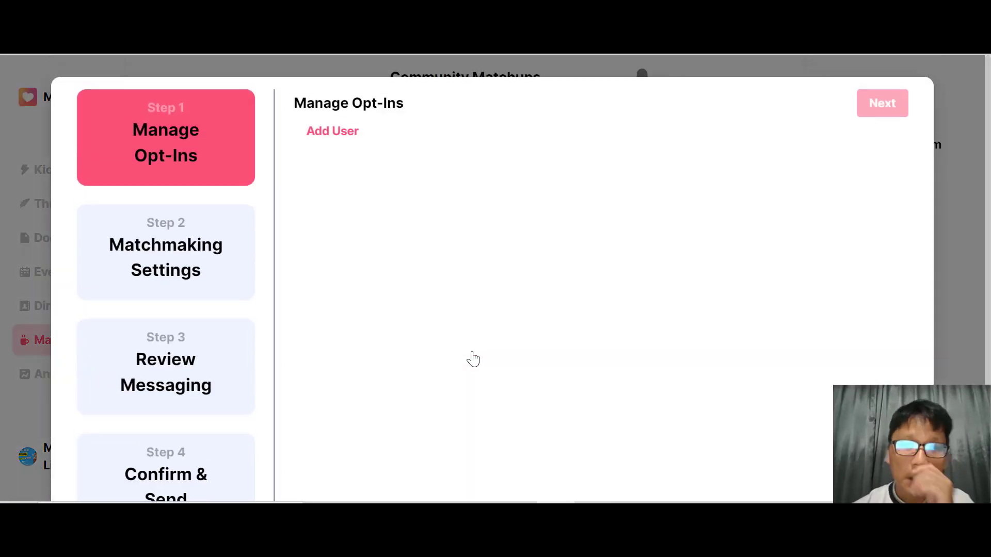
{"action": "left_click", "coordinate": [333, 133]}
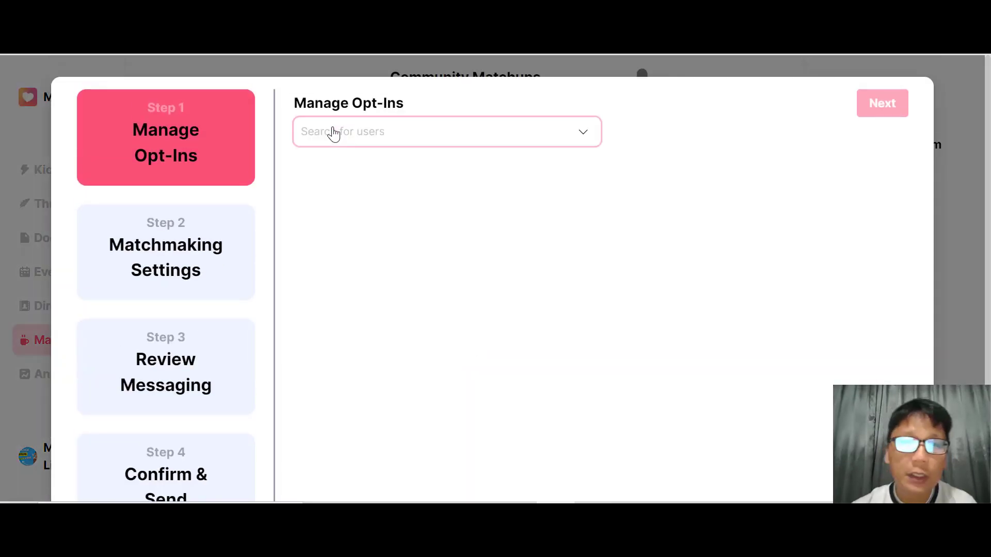
{"action": "left_click", "coordinate": [429, 144]}
{"action": "left_click", "coordinate": [376, 222]}
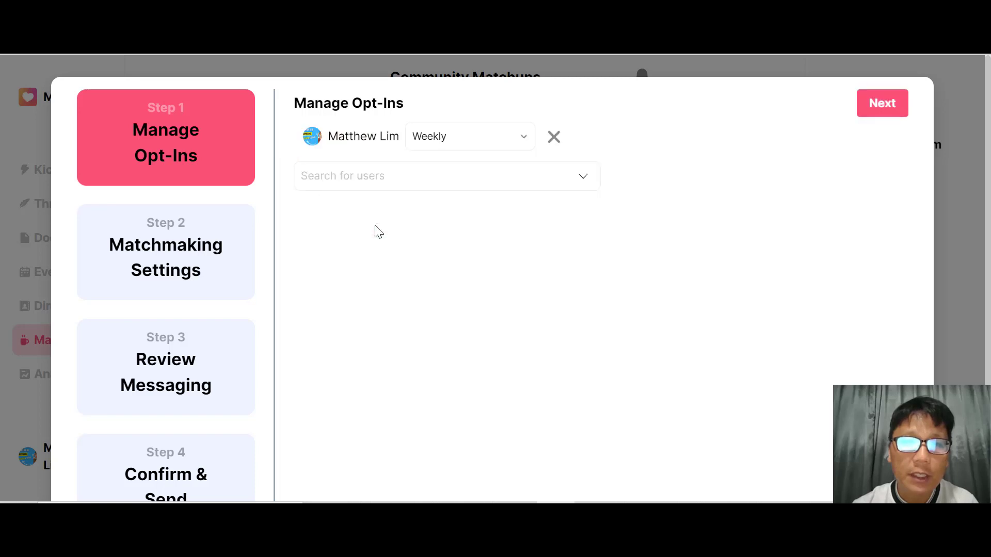
{"action": "left_click", "coordinate": [451, 185]}
{"action": "left_click", "coordinate": [401, 209]}
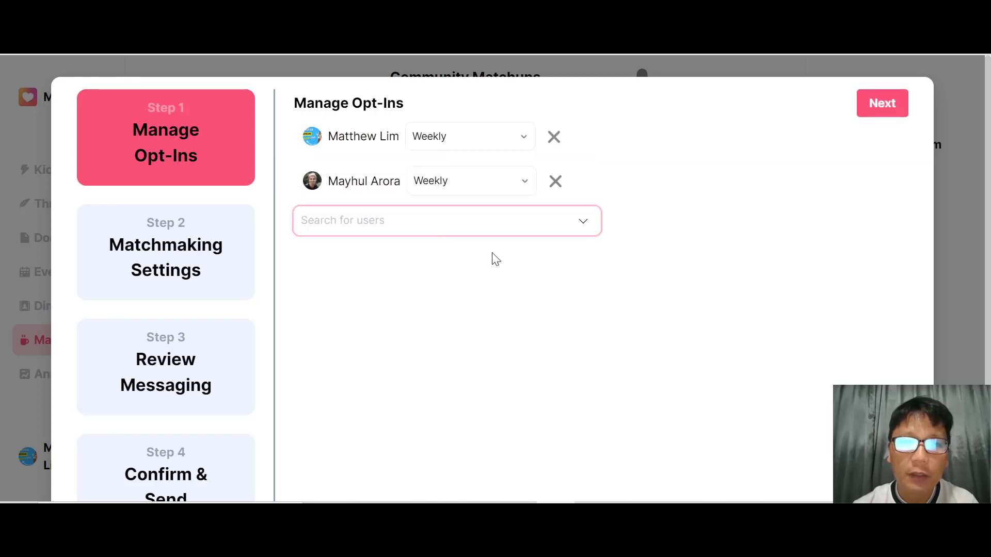
{"action": "left_click", "coordinate": [879, 103]}
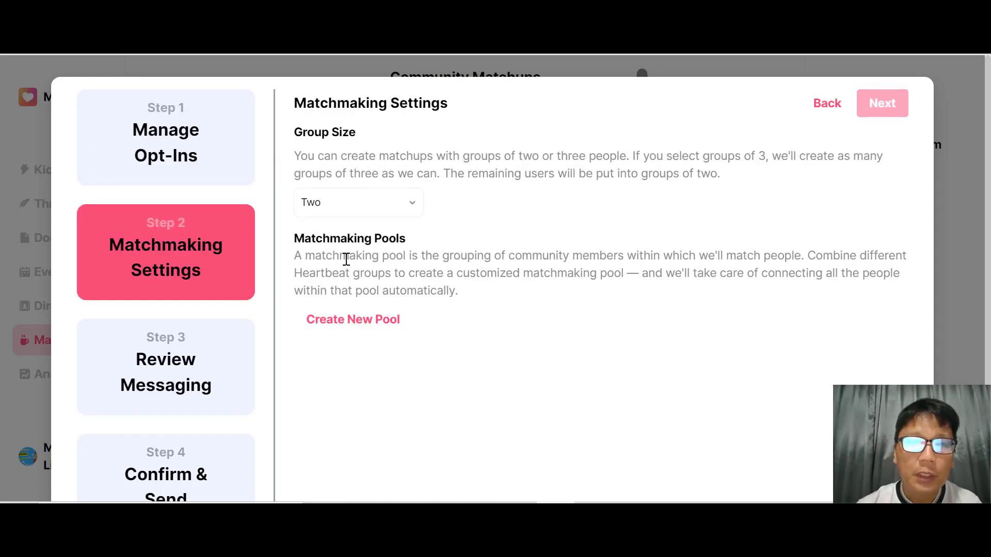